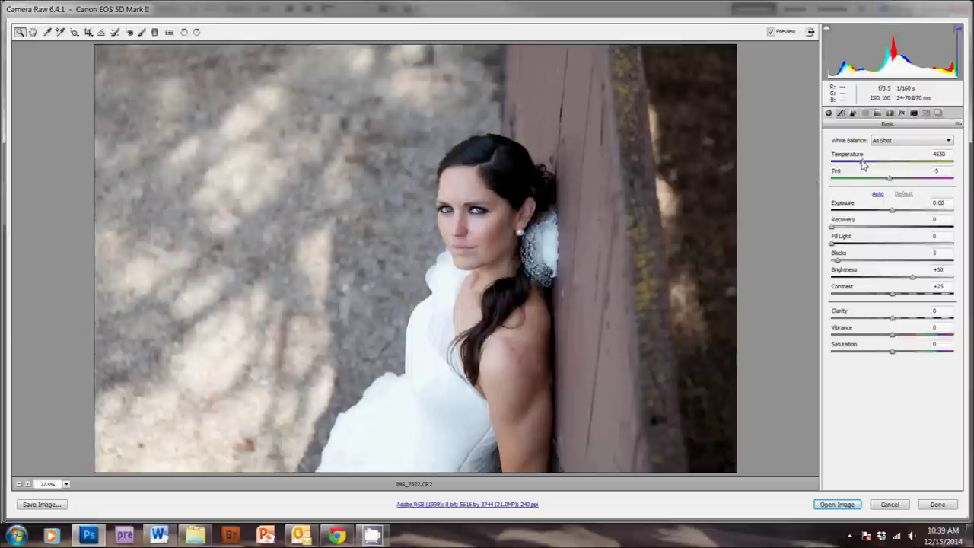
Warm the photo's white balance to a temperature of 5100 and raise the vibrance to +49
{"action": "left_click_drag", "start_coordinate": [863, 162], "coordinate": [869, 161]}
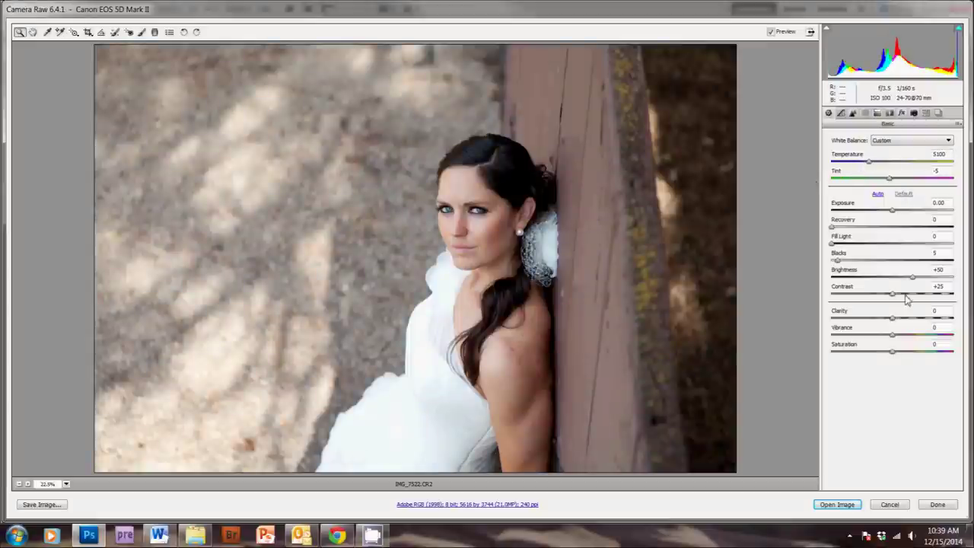
{"action": "left_click_drag", "start_coordinate": [892, 335], "coordinate": [923, 335]}
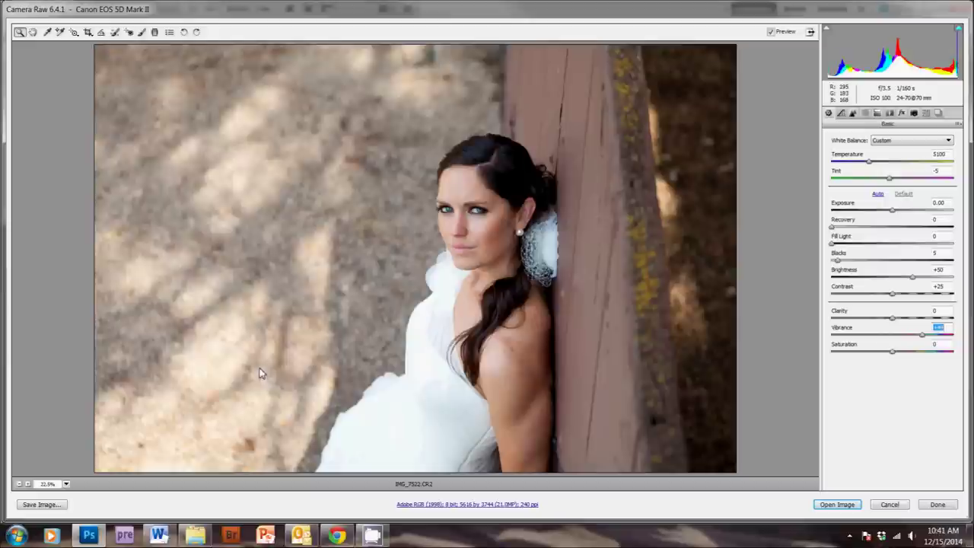
Crop the photo at a 2 to 3 ratio around the bride, to about 4316 by 2877 pixels
{"action": "left_click", "coordinate": [88, 33]}
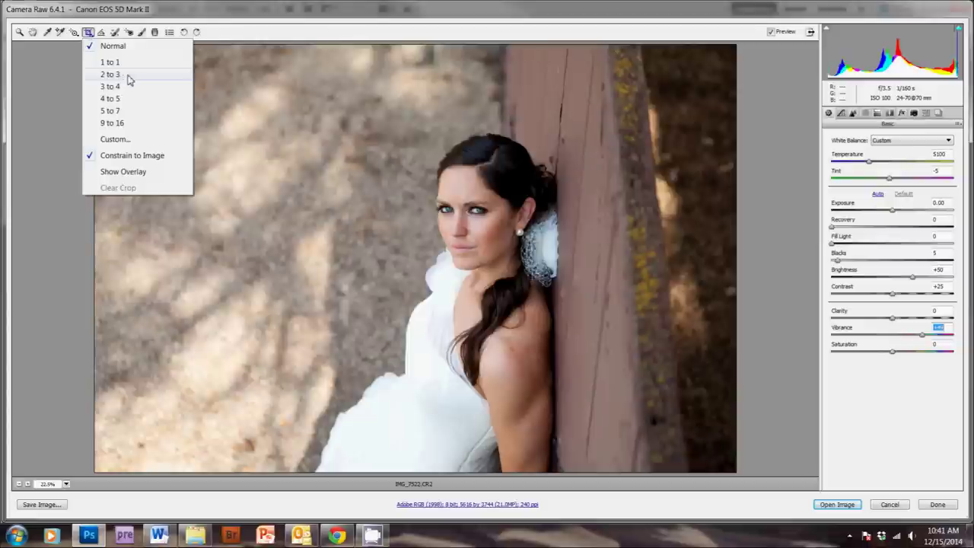
{"action": "left_click", "coordinate": [128, 79]}
{"action": "left_click_drag", "start_coordinate": [200, 89], "coordinate": [694, 417]}
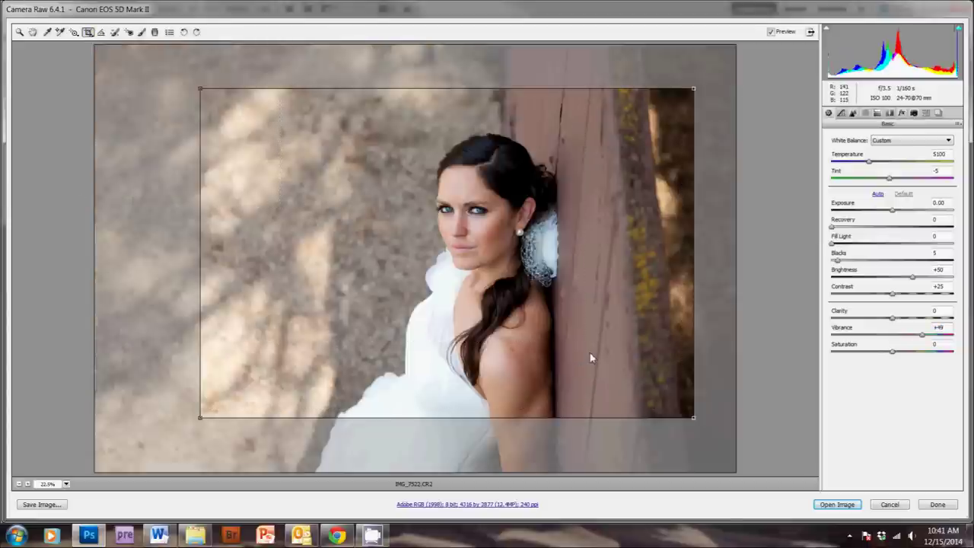
{"action": "key", "text": "z"}
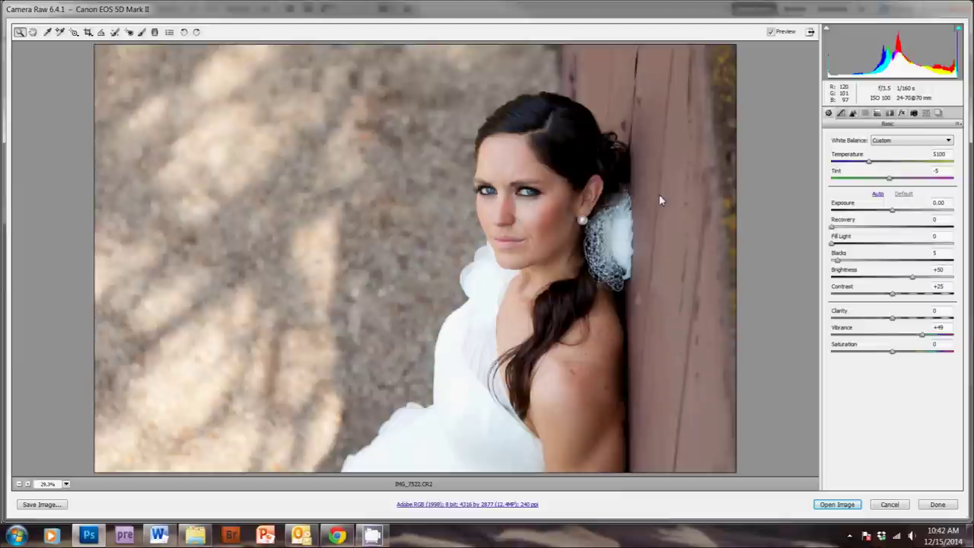
Heal two moles on the shoulder with Spot Removal, using radius 2 for the first and 3 for the larger one, and hide the overlay
{"action": "left_click", "coordinate": [115, 32]}
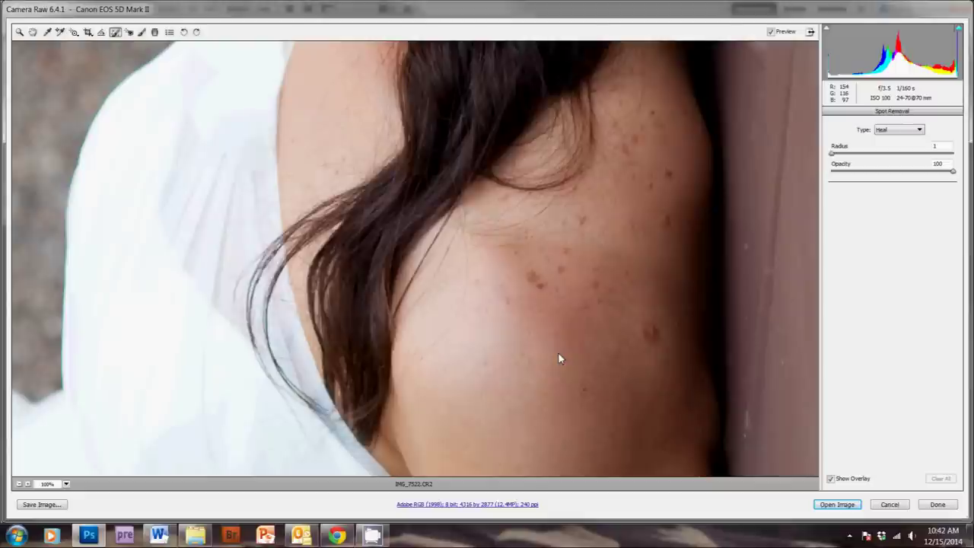
{"action": "left_click", "coordinate": [532, 275]}
{"action": "left_click_drag", "start_coordinate": [536, 277], "coordinate": [538, 279]}
{"action": "left_click_drag", "start_coordinate": [531, 272], "coordinate": [530, 276]}
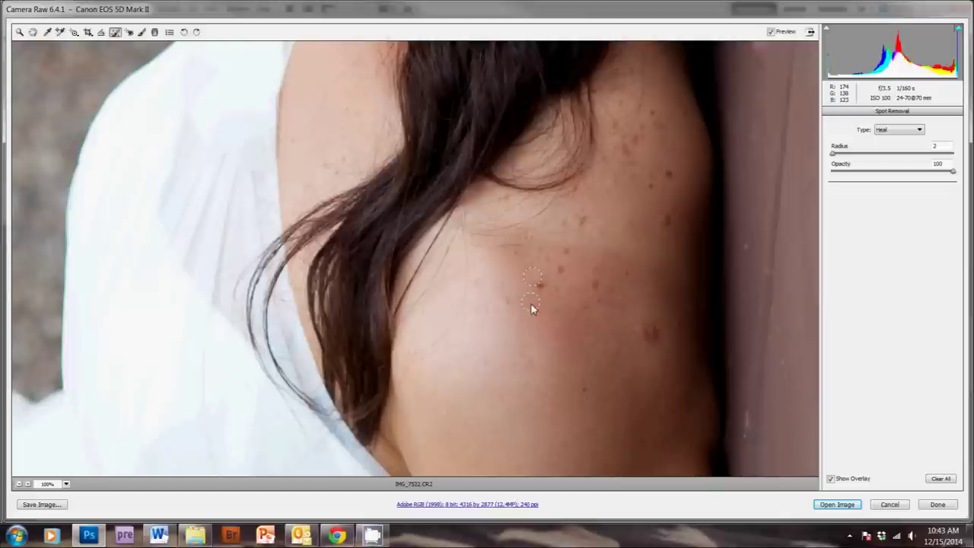
{"action": "left_click_drag", "start_coordinate": [654, 337], "coordinate": [651, 333]}
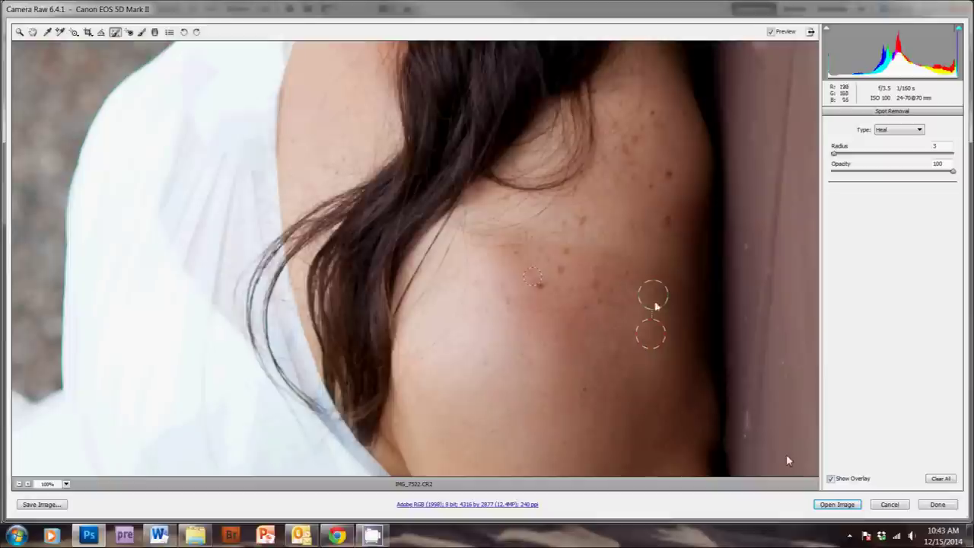
{"action": "left_click", "coordinate": [832, 481]}
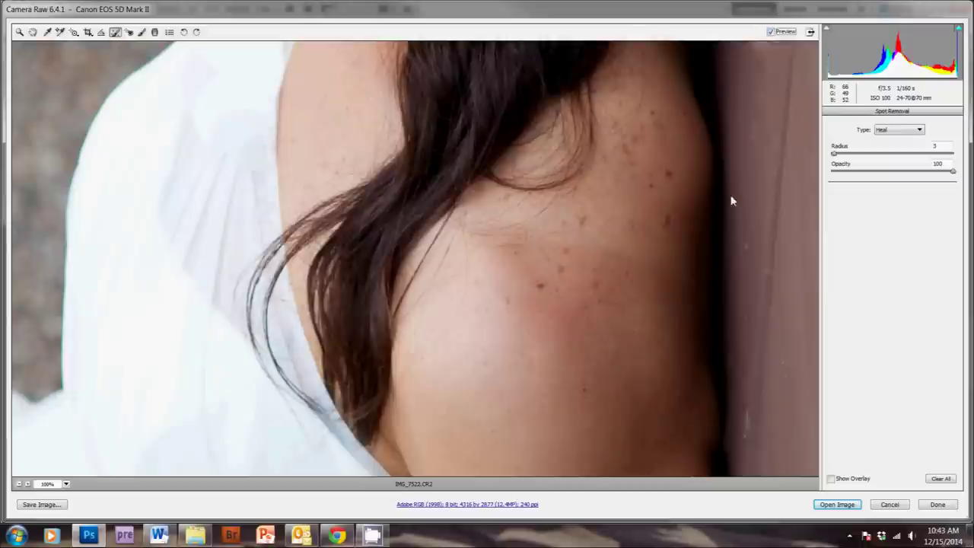
Configure the Adjustment Brush for the eyes with contrast +50, saturation +57, clarity +35 and sharpness +55
{"action": "key", "text": "ctrl+0"}
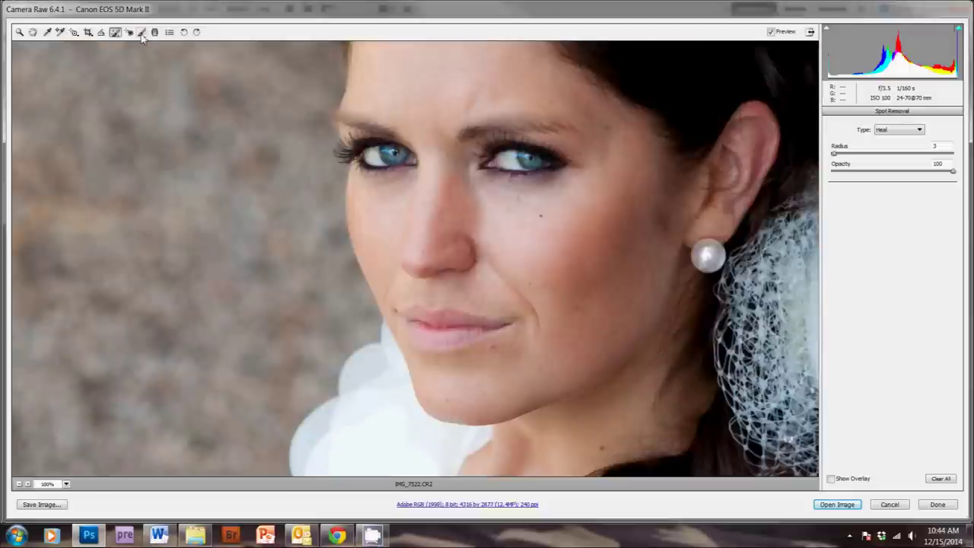
{"action": "left_click", "coordinate": [141, 33]}
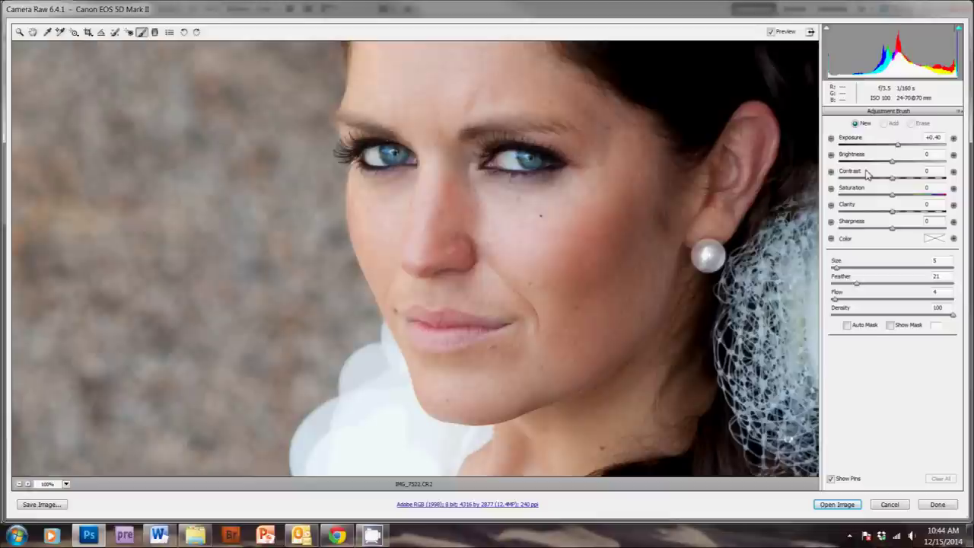
{"action": "left_click_drag", "start_coordinate": [892, 177], "coordinate": [923, 229]}
{"action": "left_click", "coordinate": [895, 230]}
Paint the brush adjustment over both of the bride's eyes
{"action": "left_click", "coordinate": [487, 169]}
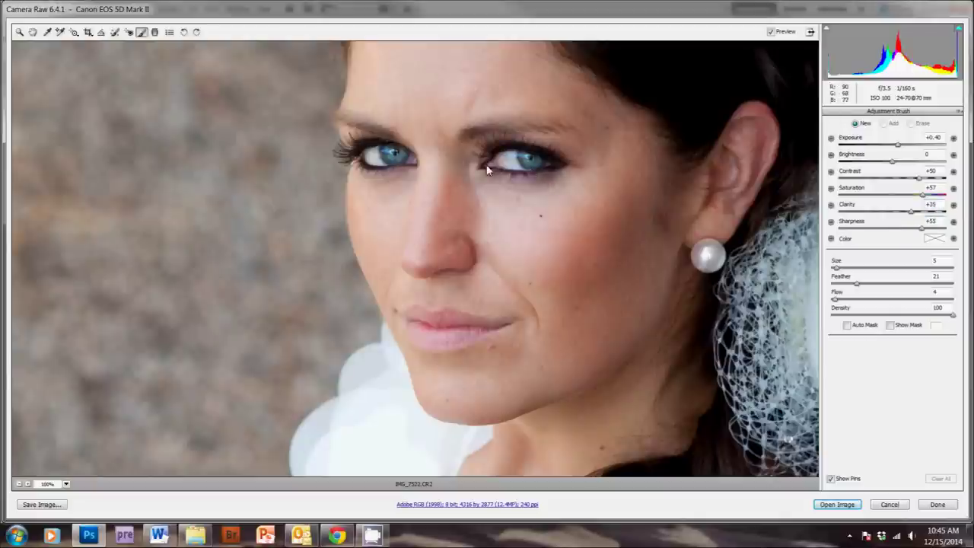
{"action": "mouse_move", "coordinate": [488, 170]}
{"action": "left_mouse_down"}
{"action": "mouse_move", "coordinate": [520, 155]}
{"action": "mouse_move", "coordinate": [552, 160]}
{"action": "left_mouse_up"}
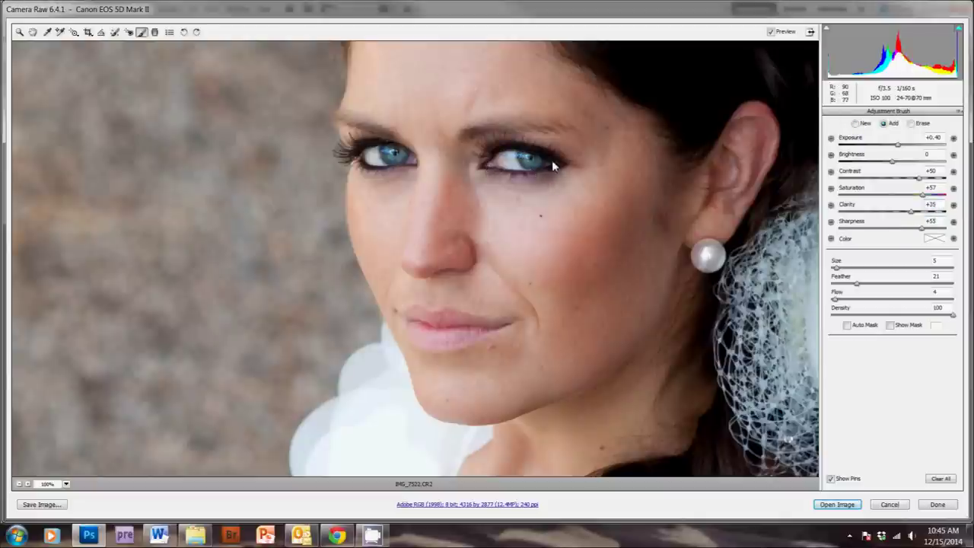
{"action": "left_click", "coordinate": [368, 153]}
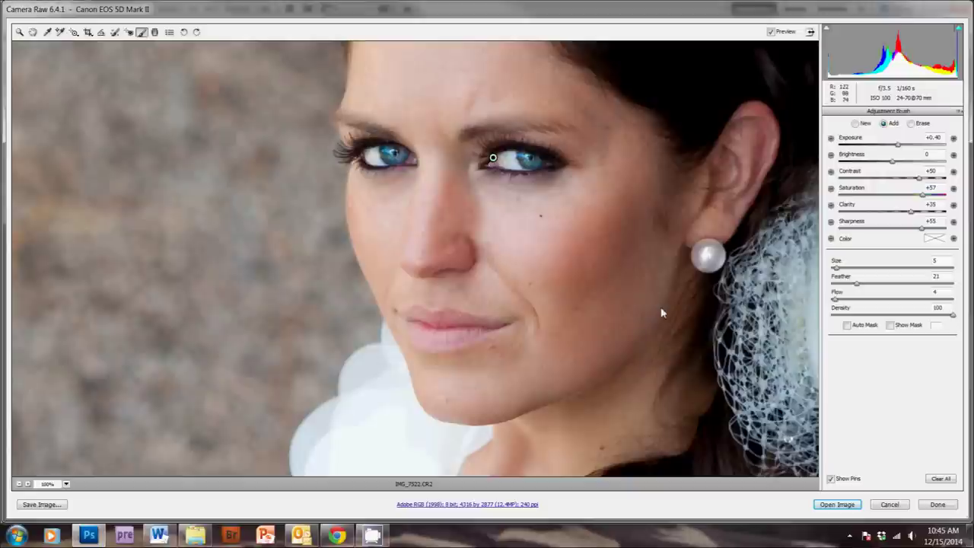
Hide the adjustment pins and compare the face with the preview off and on
{"action": "left_click", "coordinate": [831, 480]}
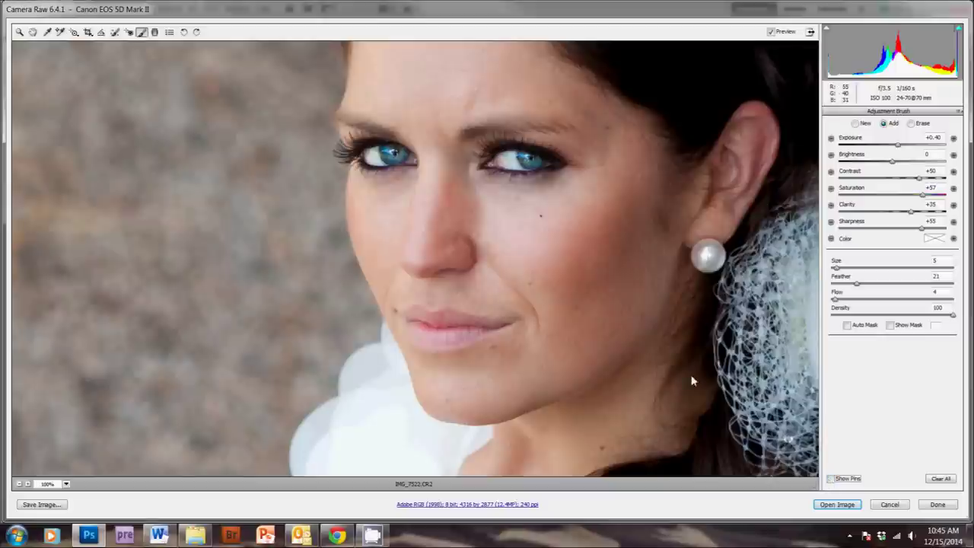
{"action": "left_click", "coordinate": [771, 33]}
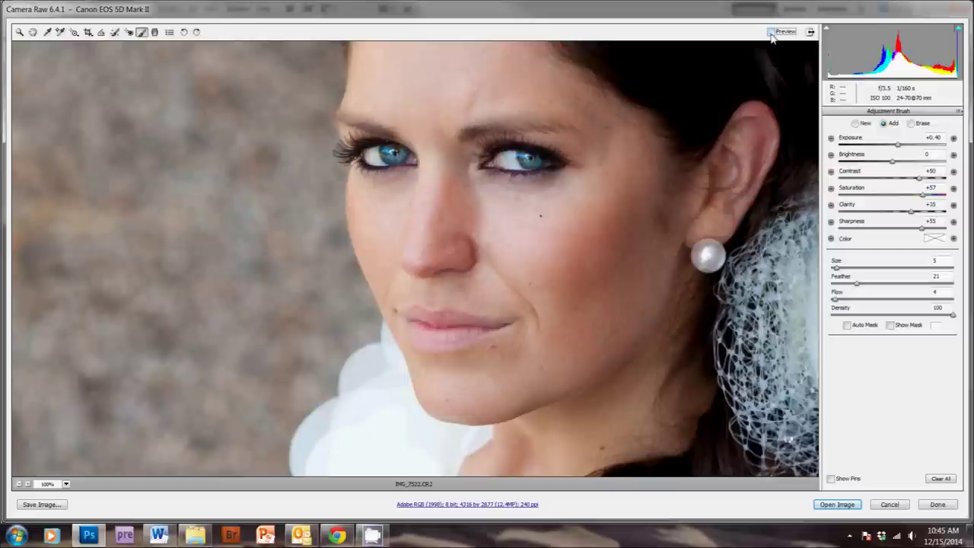
{"action": "left_click", "coordinate": [772, 33]}
{"action": "left_click", "coordinate": [771, 33]}
{"action": "left_click", "coordinate": [771, 33]}
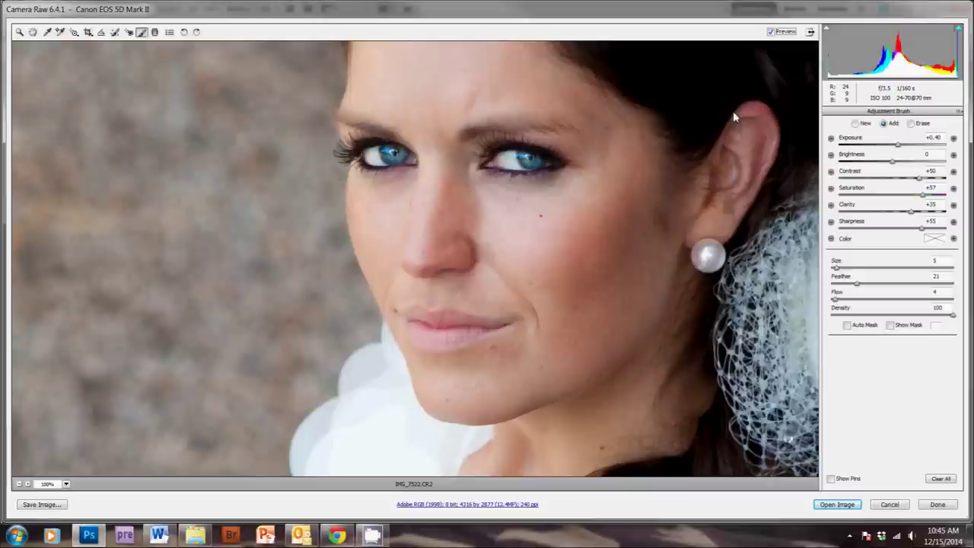
Open the edited raw photo in Photoshop
{"action": "key", "text": "ctrl+0"}
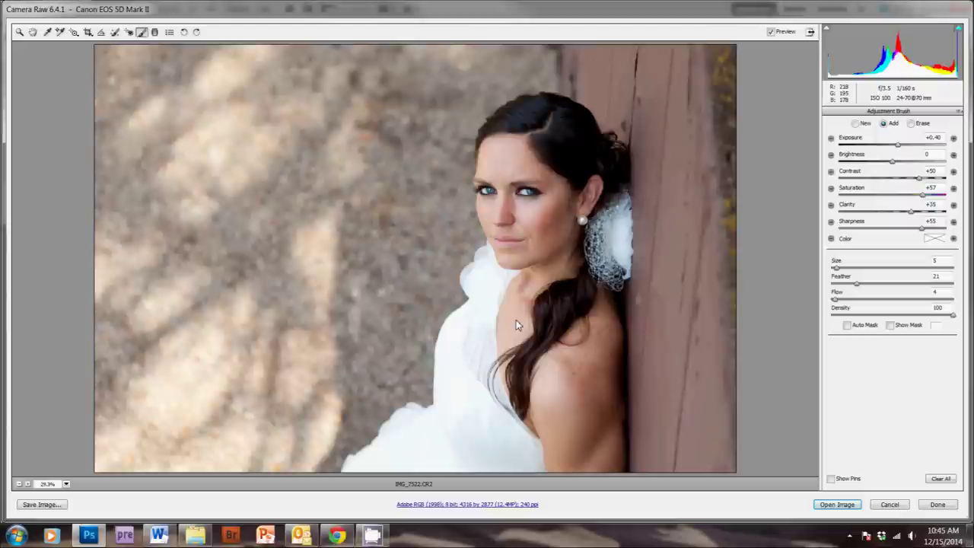
{"action": "left_click", "coordinate": [837, 505]}
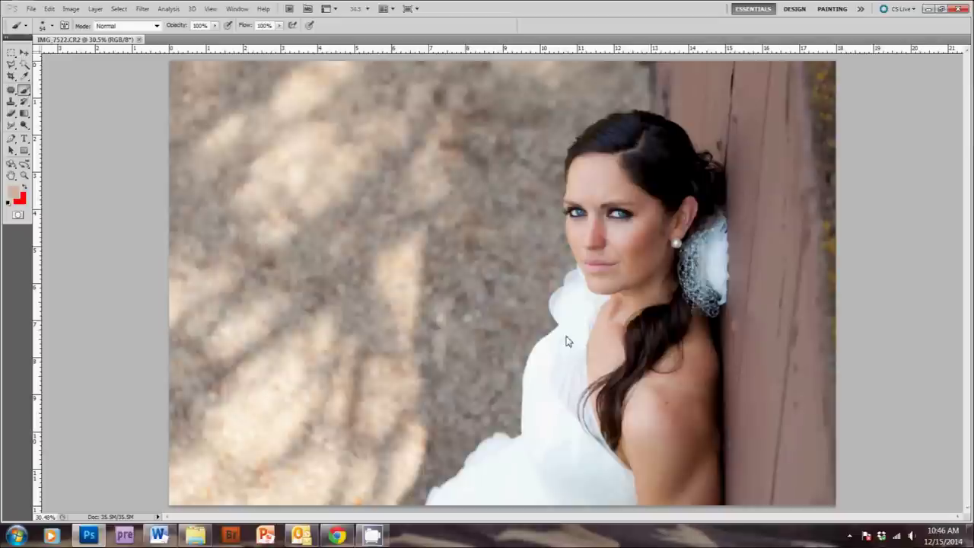
Remove the dark spots on the cheek and beside the mouth with the Content-Aware Spot Healing Brush at 14 px
{"action": "key", "text": "ctrl+plus"}
{"action": "key", "text": "ctrl+plus"}
{"action": "key", "text": "ctrl+plus"}
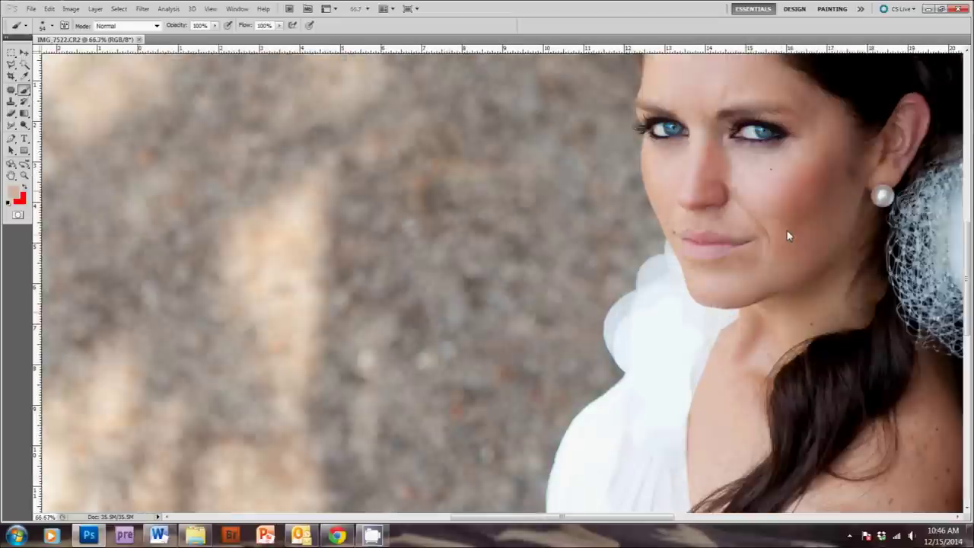
{"action": "key", "text": "ctrl+plus"}
{"action": "left_click_drag", "start_coordinate": [787, 235], "coordinate": [613, 308]}
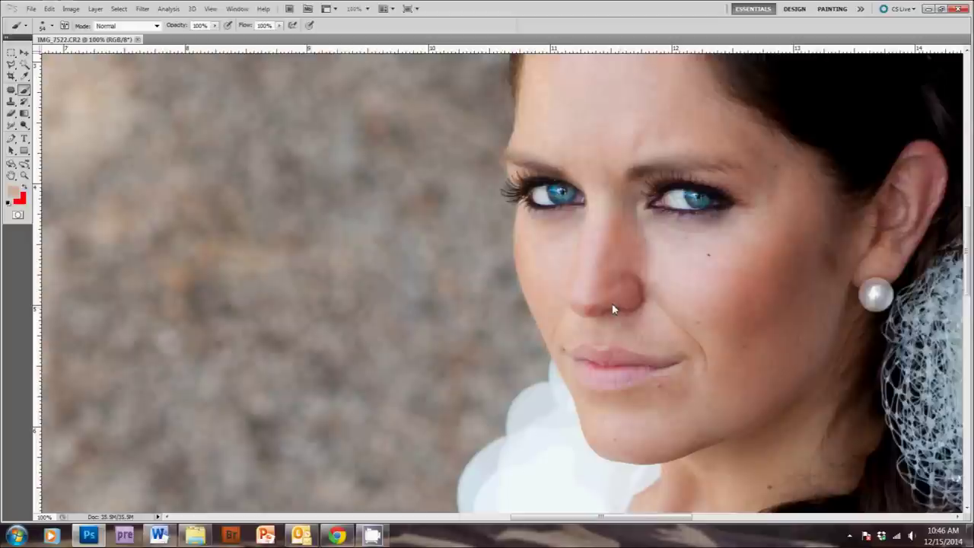
{"action": "left_click", "coordinate": [12, 92]}
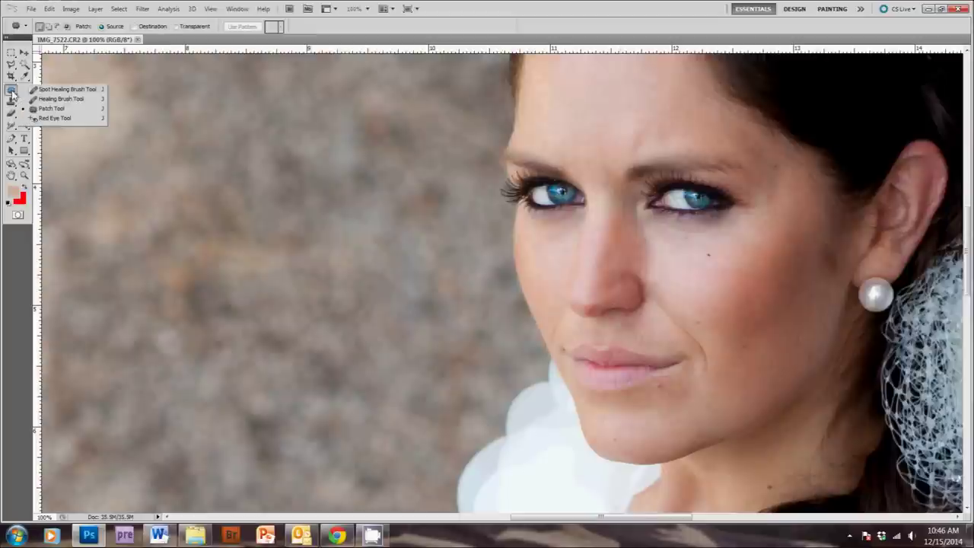
{"action": "left_click", "coordinate": [51, 90]}
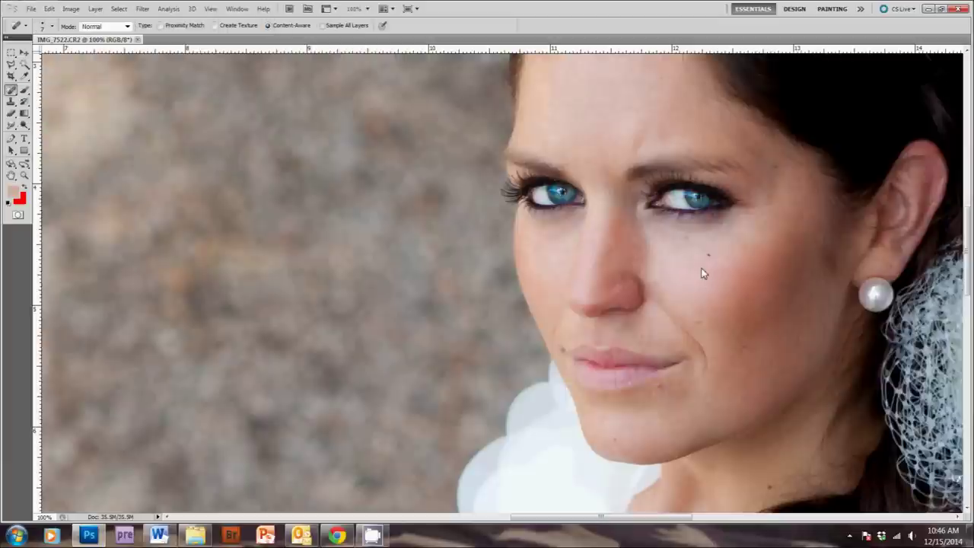
{"action": "right_click", "coordinate": [699, 280]}
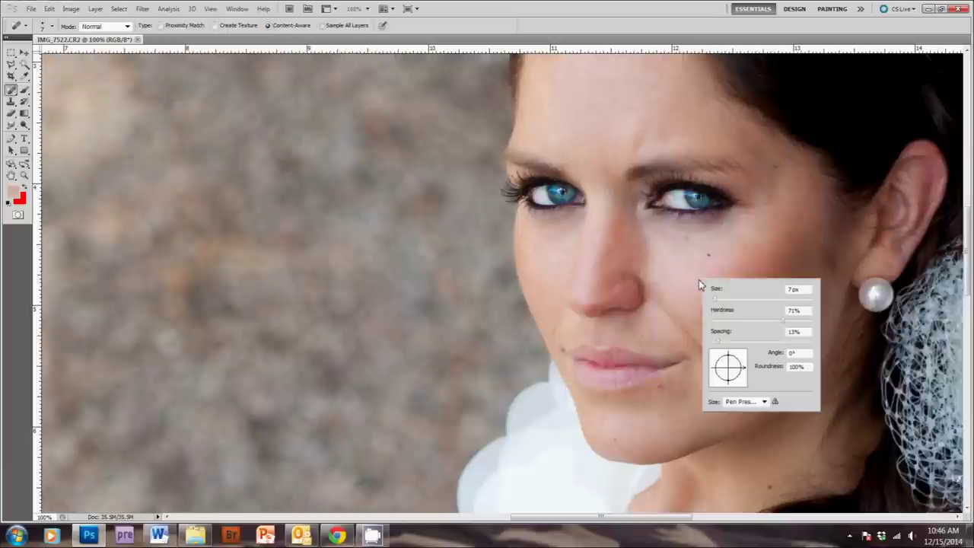
{"action": "left_click_drag", "start_coordinate": [717, 298], "coordinate": [720, 298]}
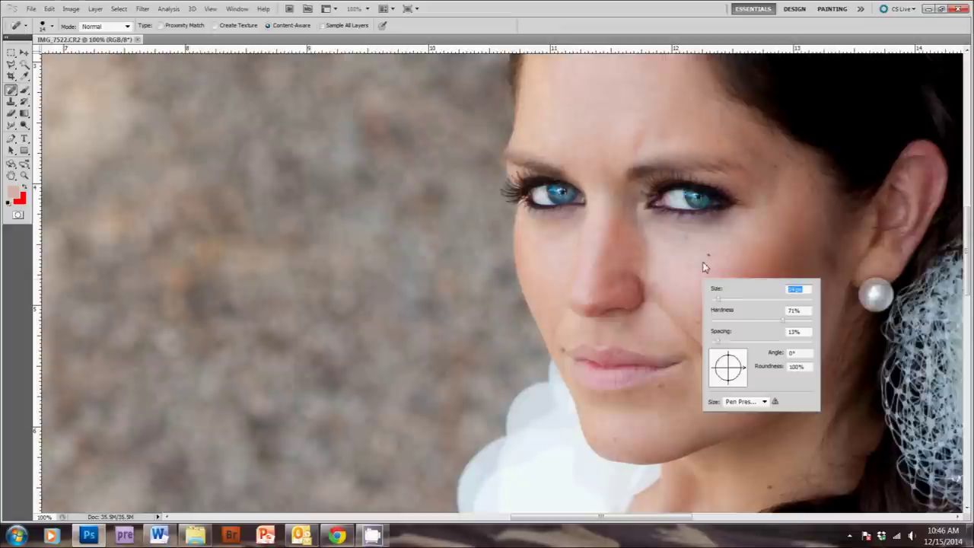
{"action": "key", "text": "Return"}
{"action": "left_click", "coordinate": [709, 257]}
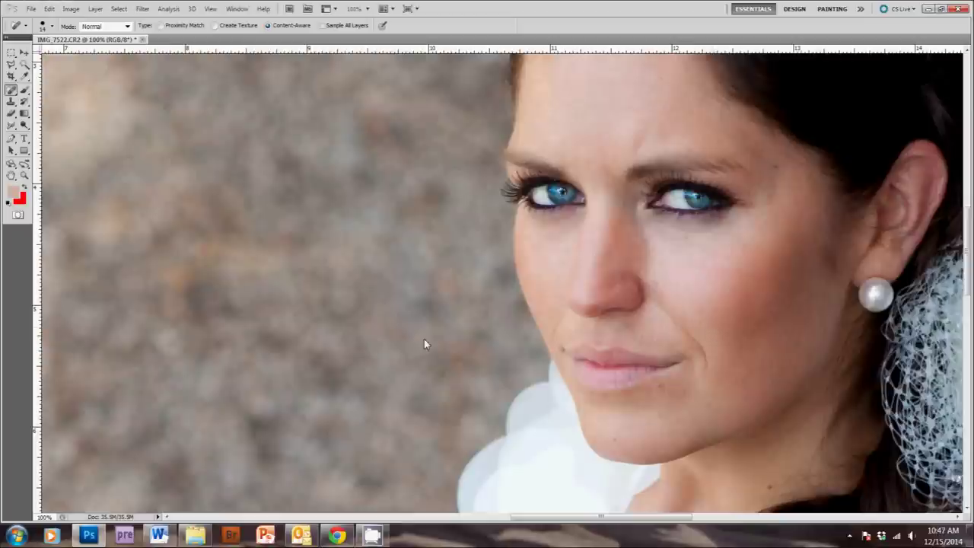
{"action": "left_click", "coordinate": [660, 386]}
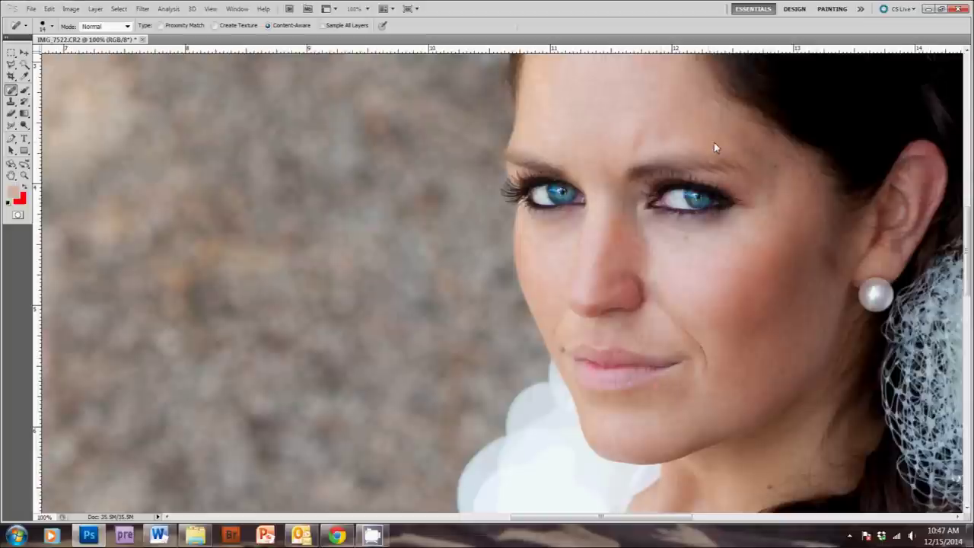
Smooth the horizontal lines across the forehead with a smaller Spot Healing Brush
{"action": "scroll", "coordinate": [622, 216], "scroll_direction": "up", "scroll_amount": 2}
{"action": "key", "text": "ctrl+plus"}
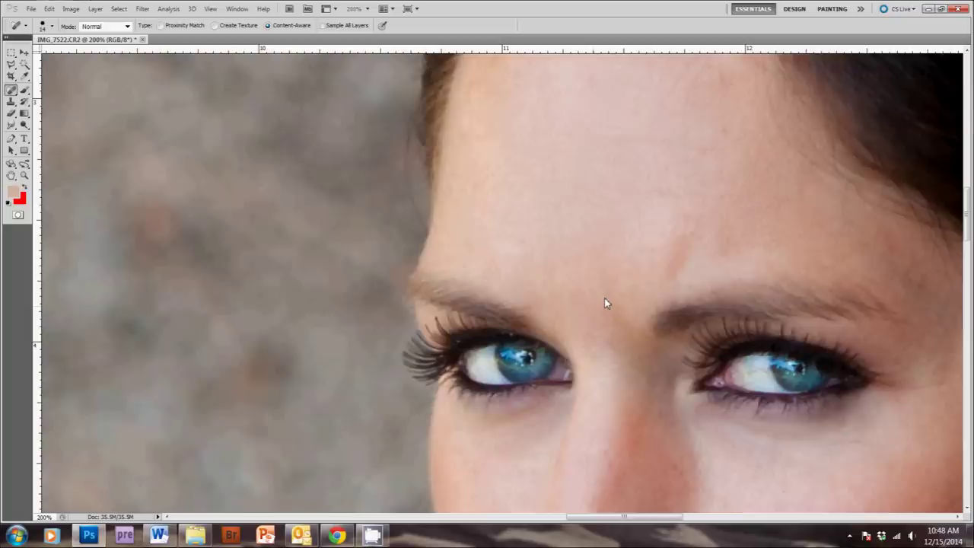
{"action": "left_click_drag", "start_coordinate": [623, 245], "coordinate": [565, 285]}
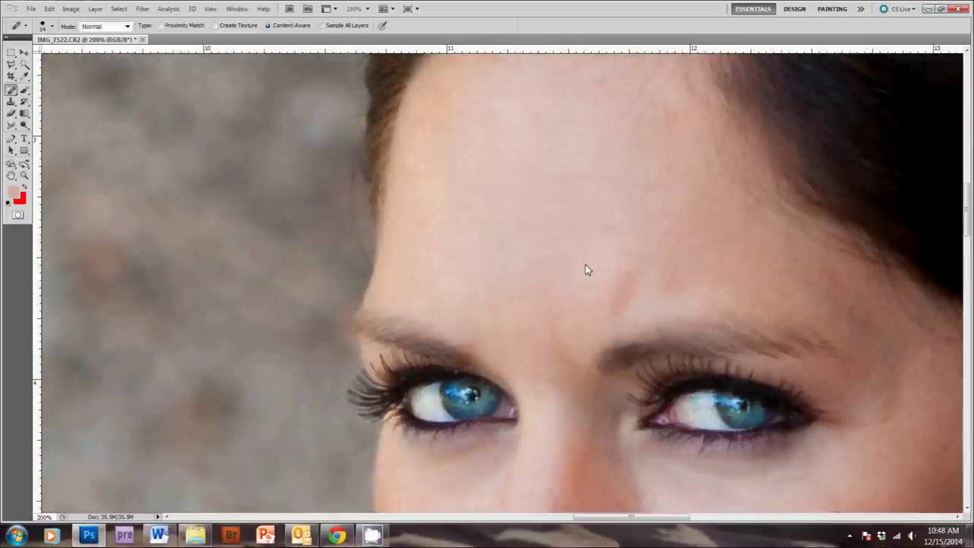
{"action": "right_click", "coordinate": [587, 269]}
{"action": "left_click_drag", "start_coordinate": [577, 277], "coordinate": [575, 277]}
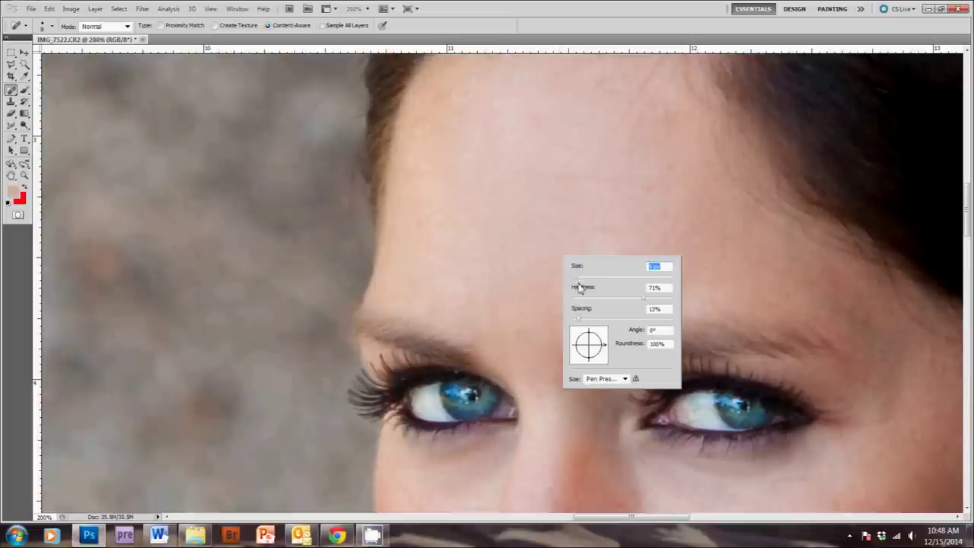
{"action": "left_click_drag", "start_coordinate": [466, 174], "coordinate": [646, 191]}
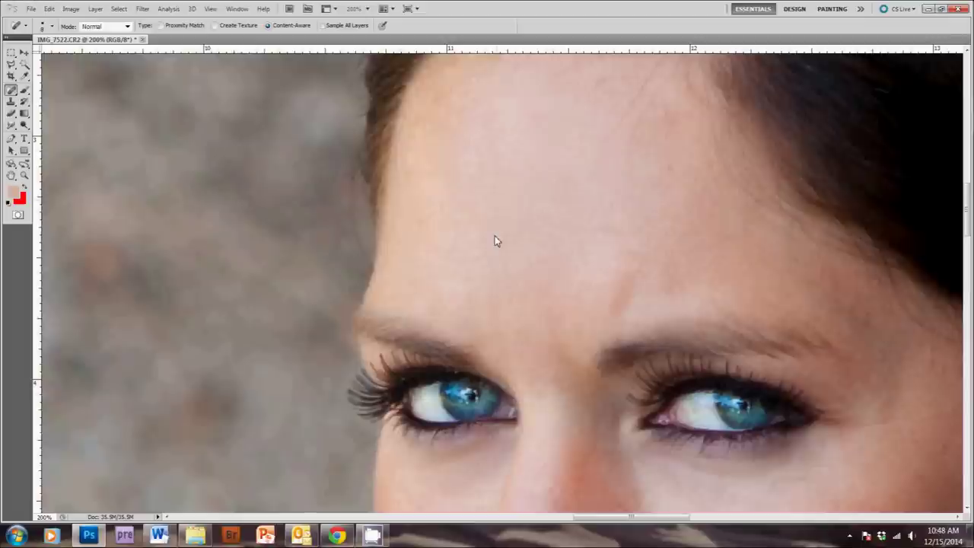
{"action": "left_click_drag", "start_coordinate": [510, 226], "coordinate": [613, 229]}
Remove the moles on the bride's shoulder with the Spot Healing Brush at 17 px
{"action": "right_click", "coordinate": [527, 237]}
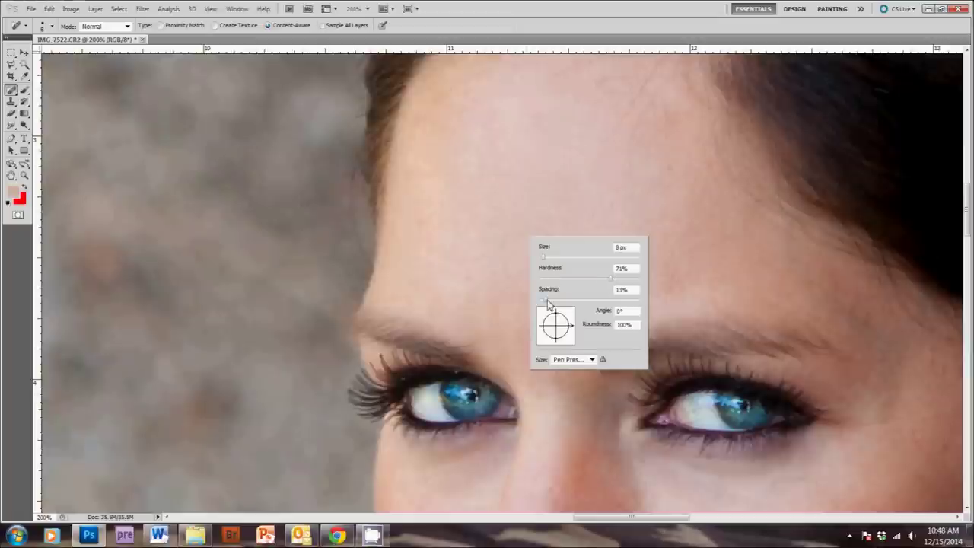
{"action": "left_click", "coordinate": [532, 45]}
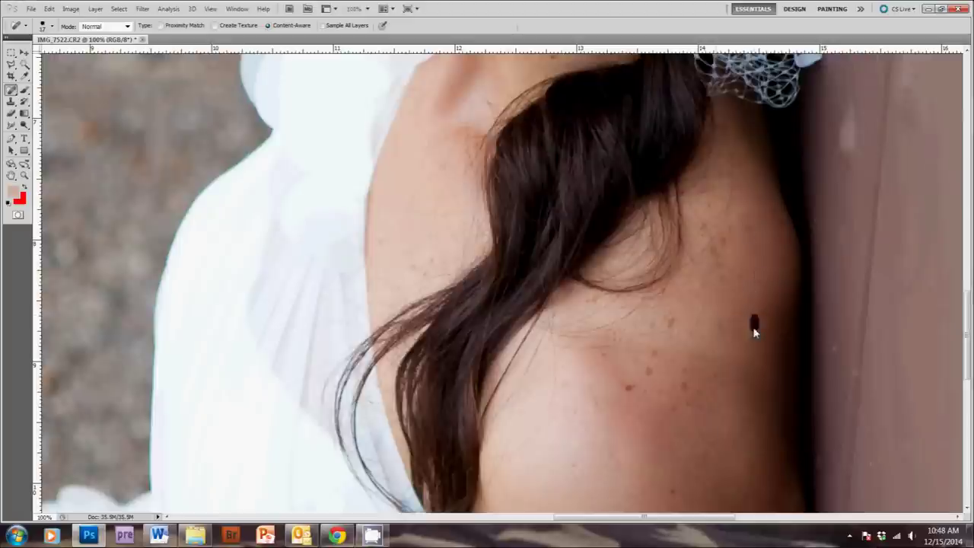
{"action": "left_click", "coordinate": [698, 396]}
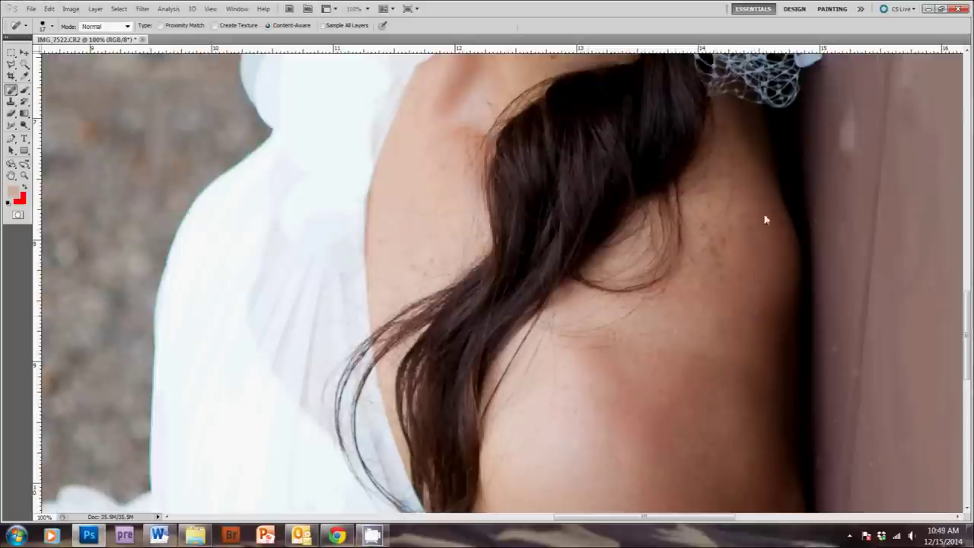
{"action": "scroll", "coordinate": [685, 342], "scroll_direction": "up", "scroll_amount": 10}
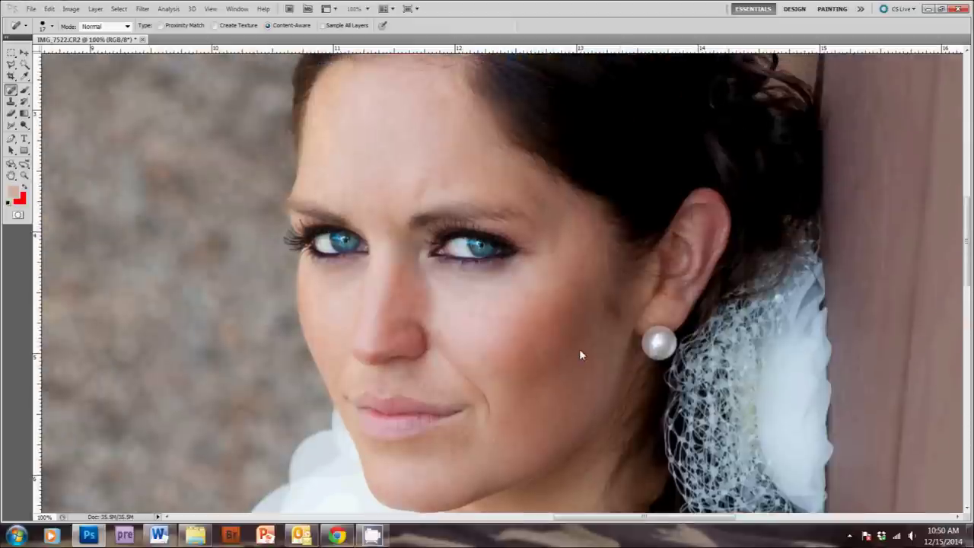
Retouch the crease between the eyebrows with the Clone Stamp, setting its size to 50 px and opacity to 37%
{"action": "scroll", "coordinate": [578, 334], "scroll_direction": "up", "scroll_amount": 1}
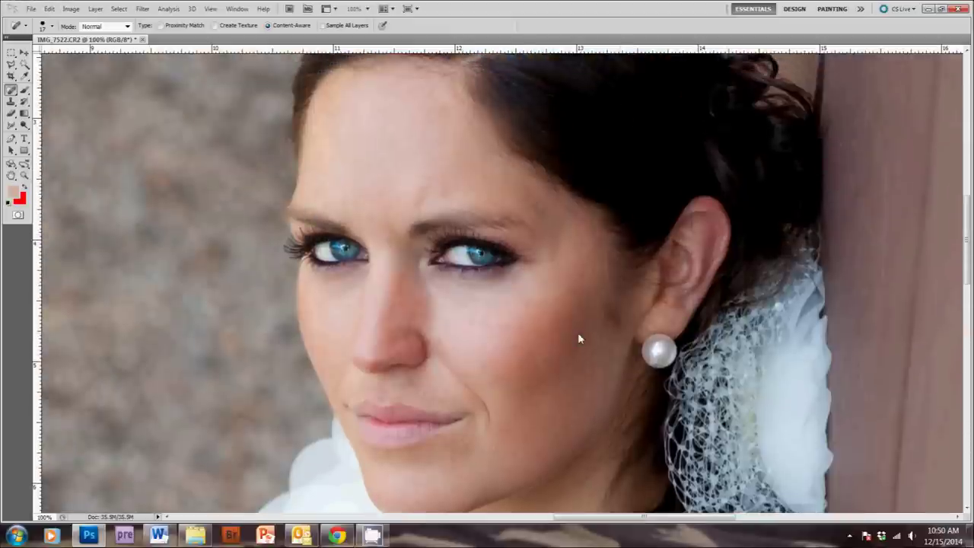
{"action": "scroll", "coordinate": [579, 334], "scroll_direction": "down", "scroll_amount": 2}
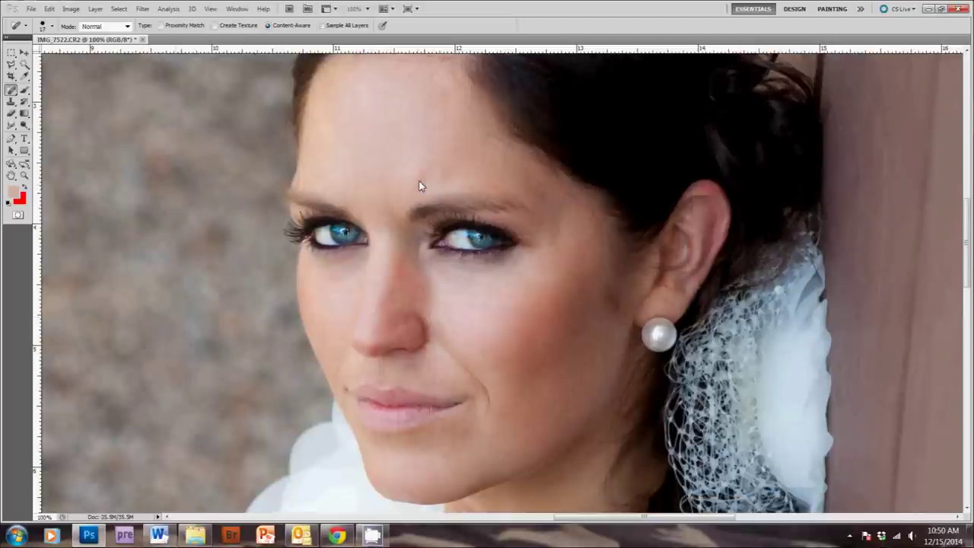
{"action": "left_click", "coordinate": [12, 102]}
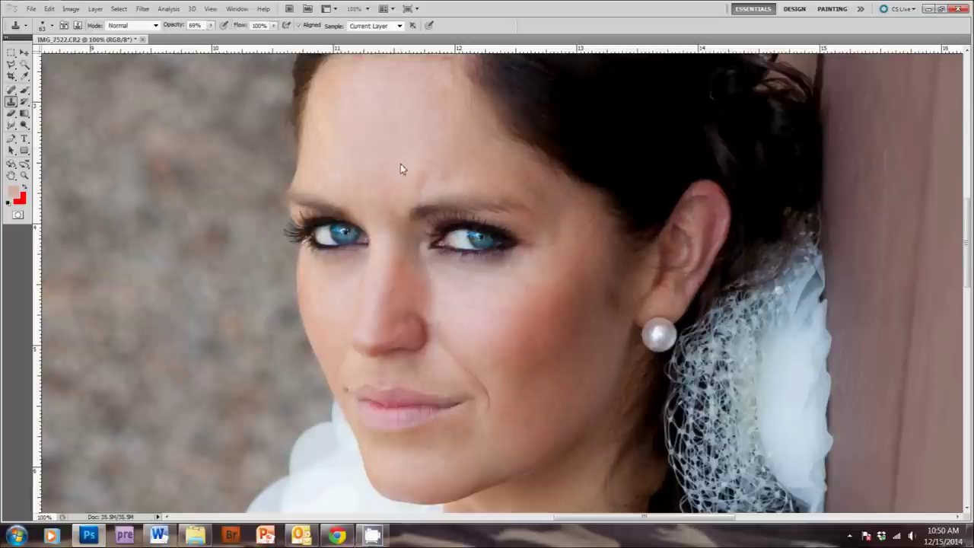
{"action": "left_click_drag", "start_coordinate": [423, 171], "coordinate": [438, 195]}
{"action": "right_click", "coordinate": [504, 185]}
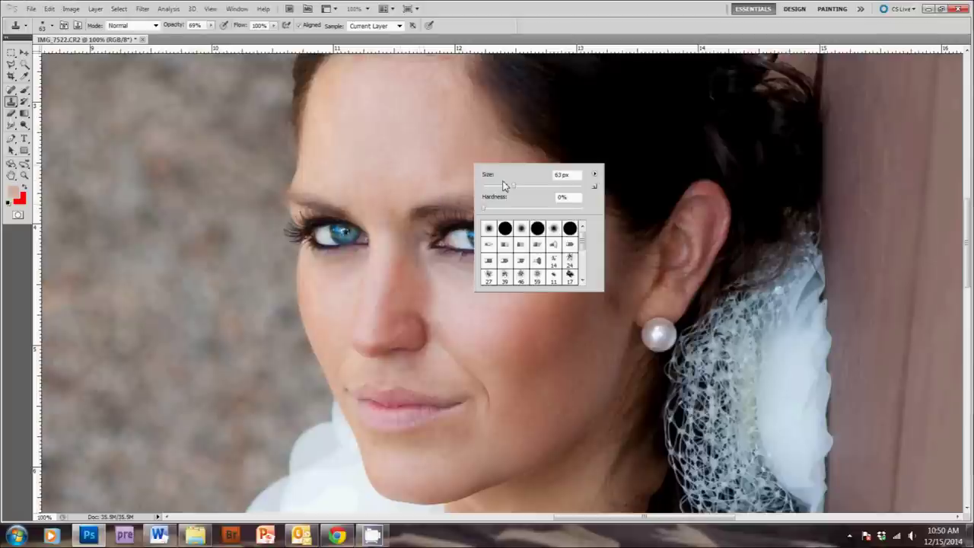
{"action": "left_click_drag", "start_coordinate": [504, 185], "coordinate": [493, 185]}
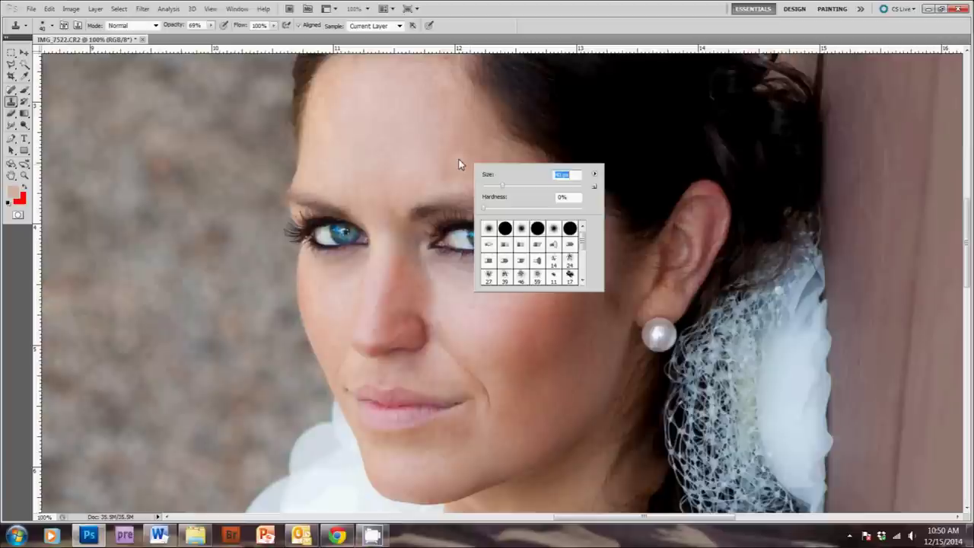
{"action": "left_click", "coordinate": [459, 159]}
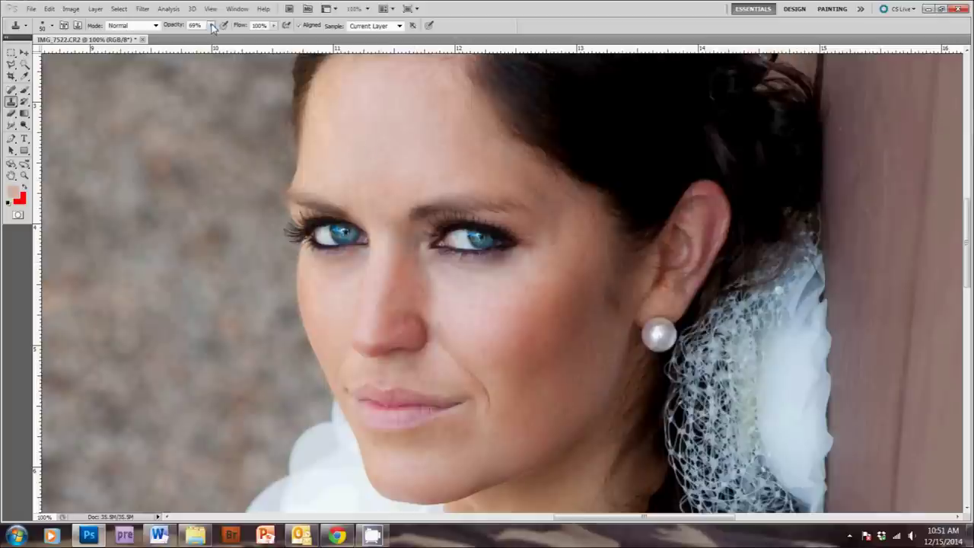
{"action": "left_click_drag", "start_coordinate": [211, 25], "coordinate": [185, 38]}
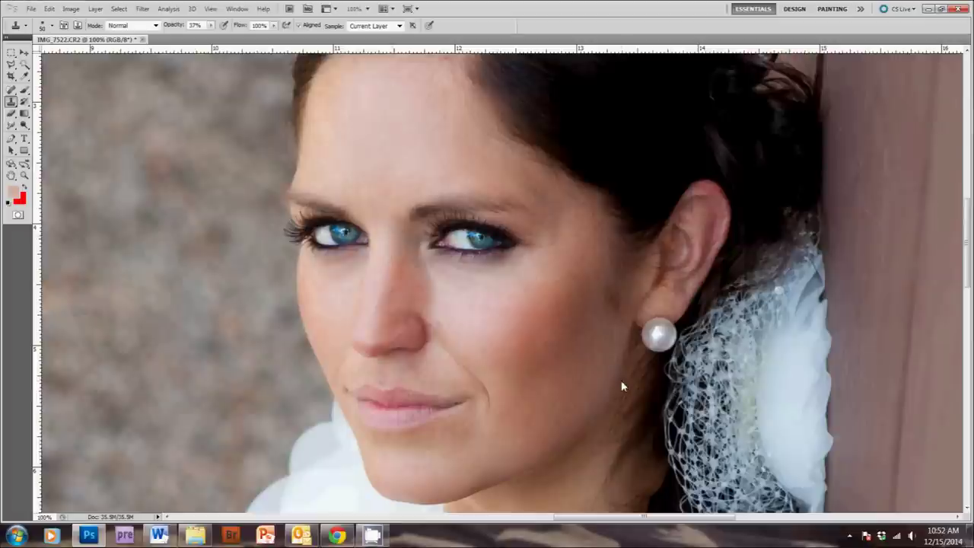
Duplicate the Background layer and soften the copy with a Gaussian Blur of a few pixels
{"action": "key", "text": "ctrl+minus"}
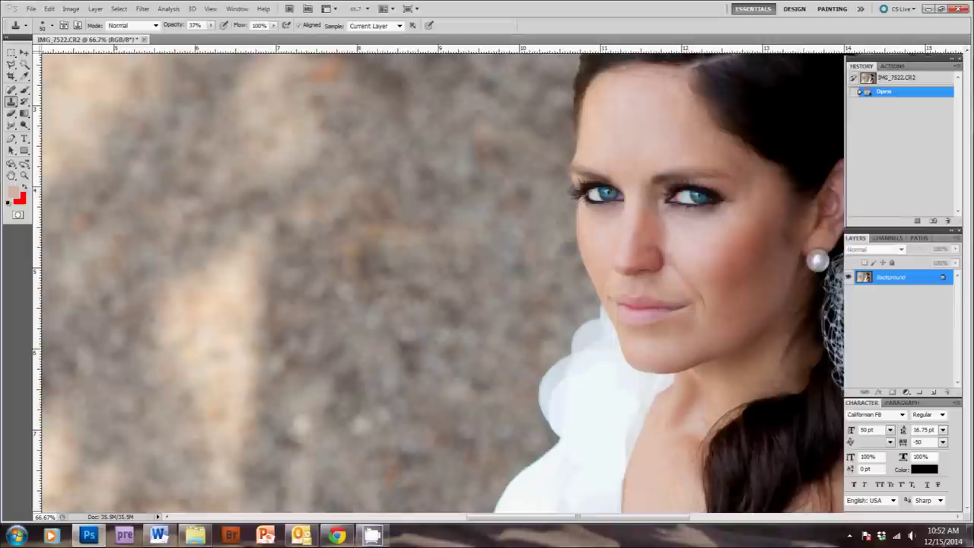
{"action": "key", "text": "ctrl+j"}
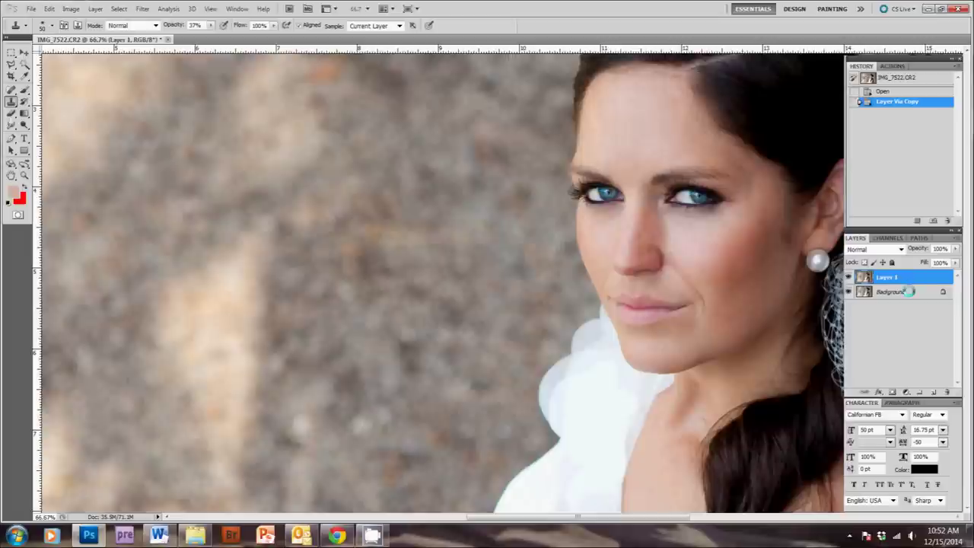
{"action": "left_click", "coordinate": [120, 8]}
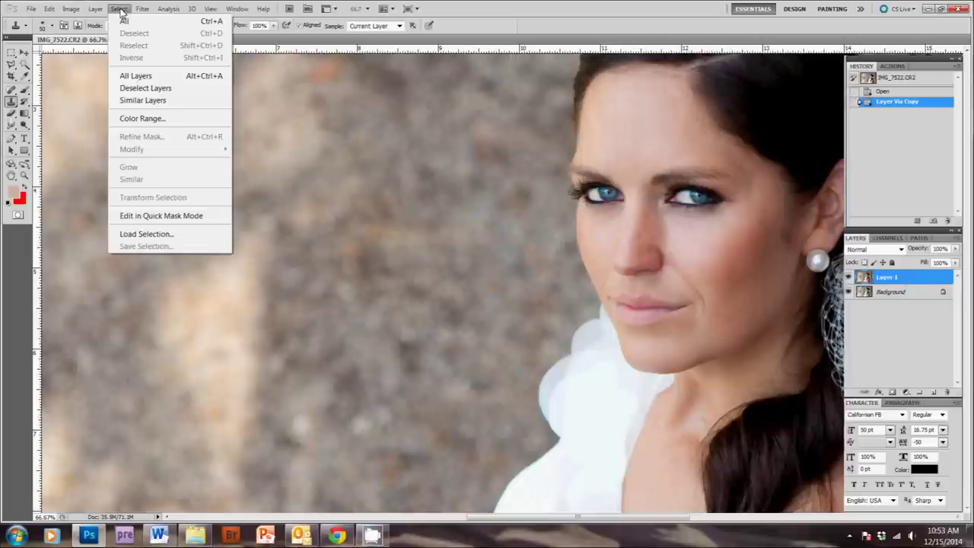
{"action": "mouse_move", "coordinate": [144, 9]}
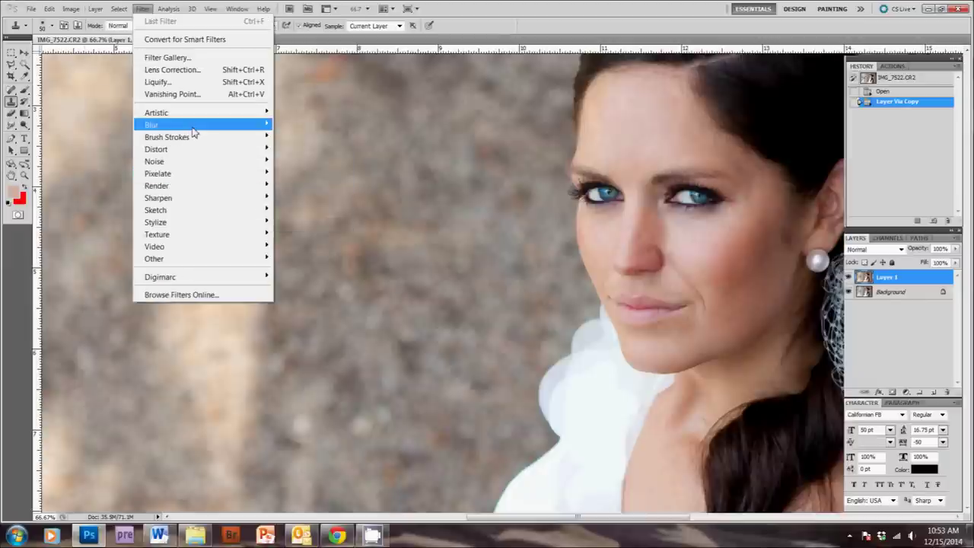
{"action": "mouse_move", "coordinate": [194, 126]}
{"action": "left_click", "coordinate": [305, 176]}
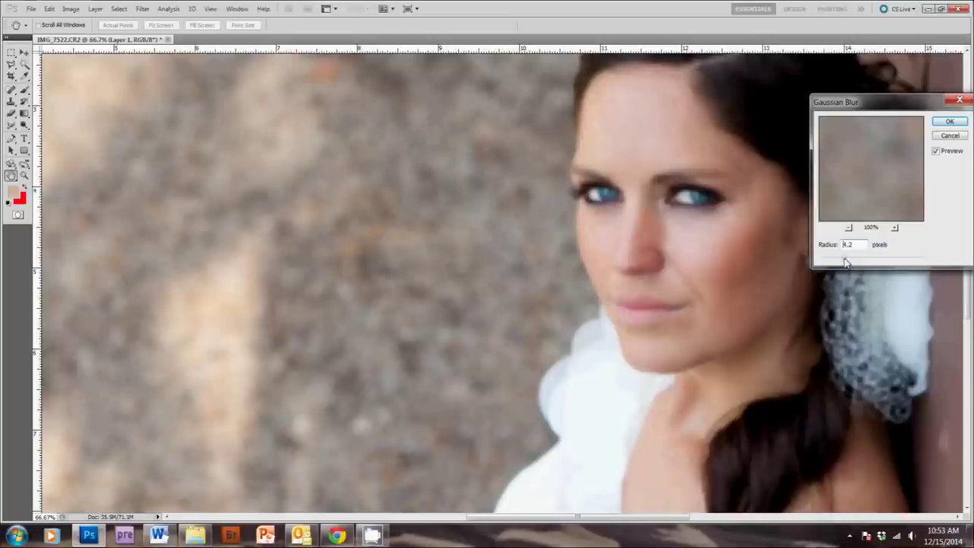
{"action": "left_click_drag", "start_coordinate": [845, 262], "coordinate": [849, 261]}
{"action": "left_click", "coordinate": [949, 122]}
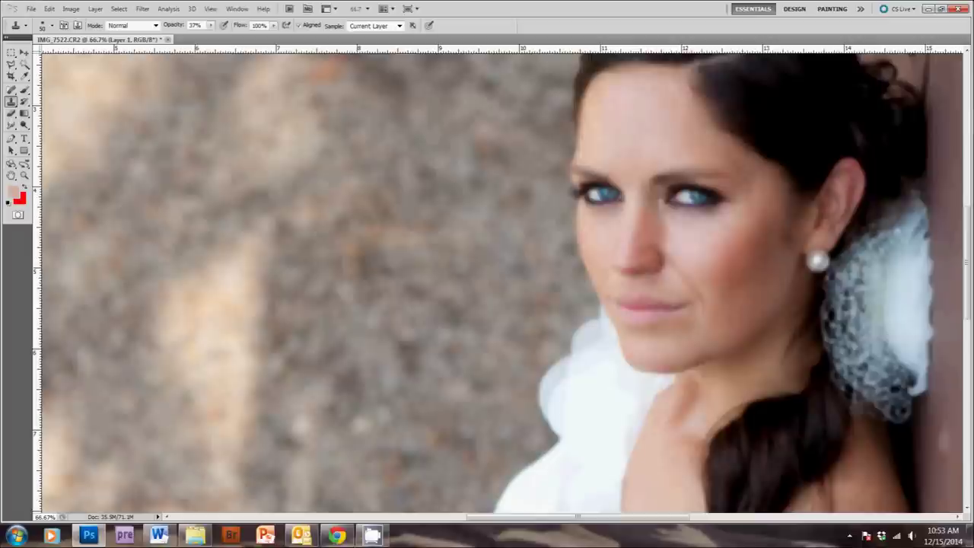
Add a layer mask to the blurred layer and fill it with the black foreground colour
{"action": "mouse_move", "coordinate": [971, 290]}
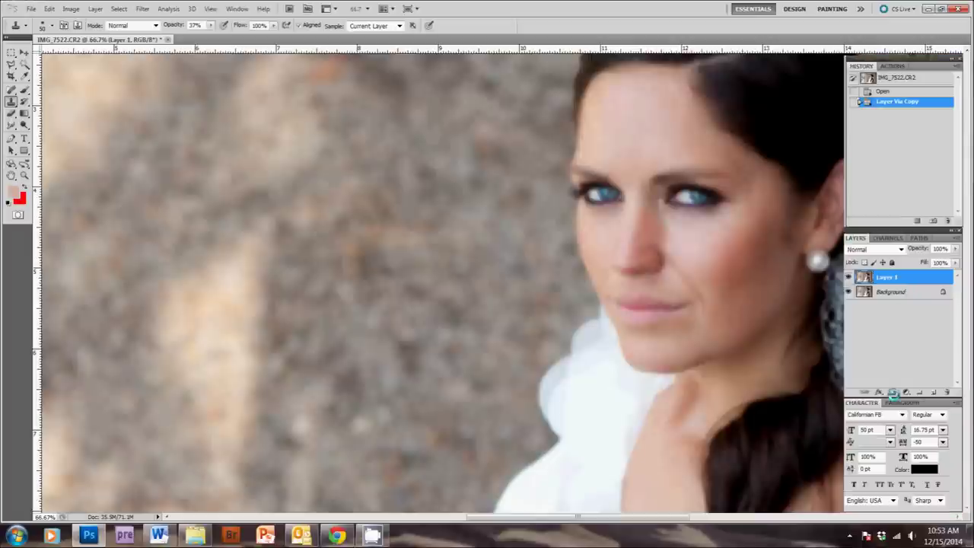
{"action": "left_click", "coordinate": [893, 393]}
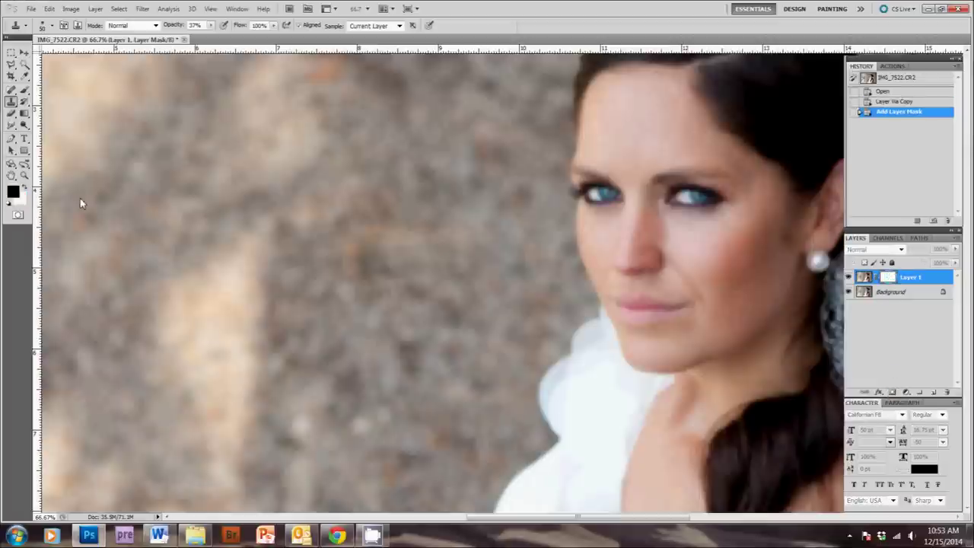
{"action": "left_click", "coordinate": [48, 10]}
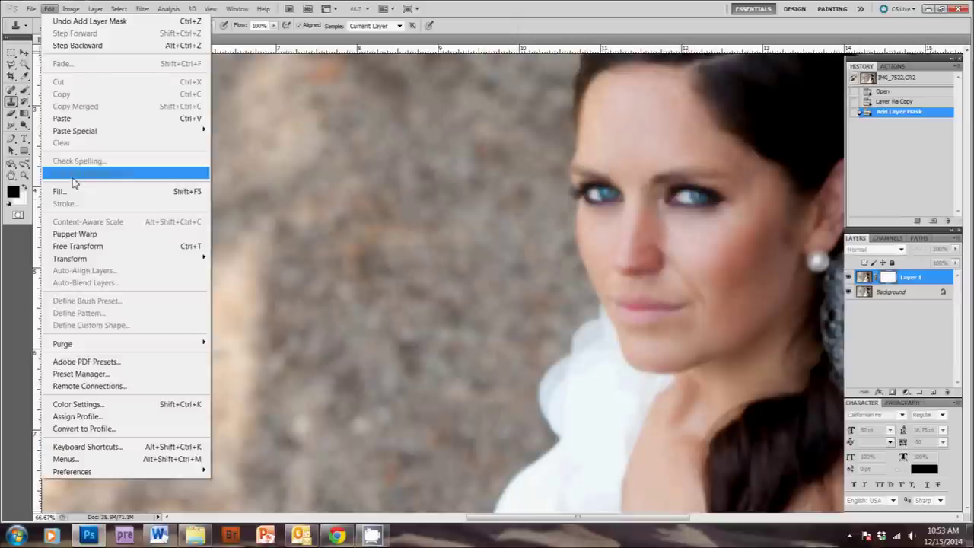
{"action": "left_click", "coordinate": [61, 186]}
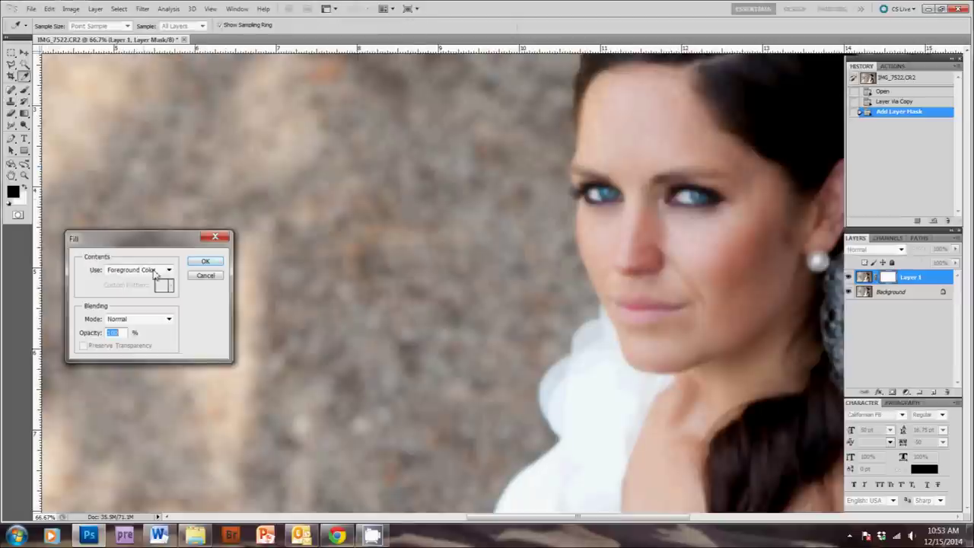
{"action": "left_click", "coordinate": [200, 264]}
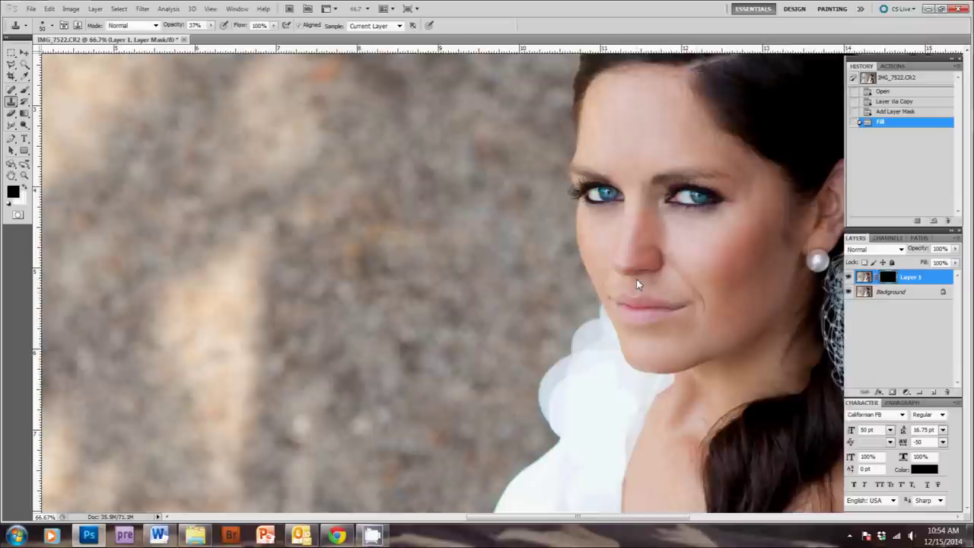
Set up the Brush tool with white as the foreground colour, 112 px size and 30% opacity
{"action": "left_click", "coordinate": [26, 188]}
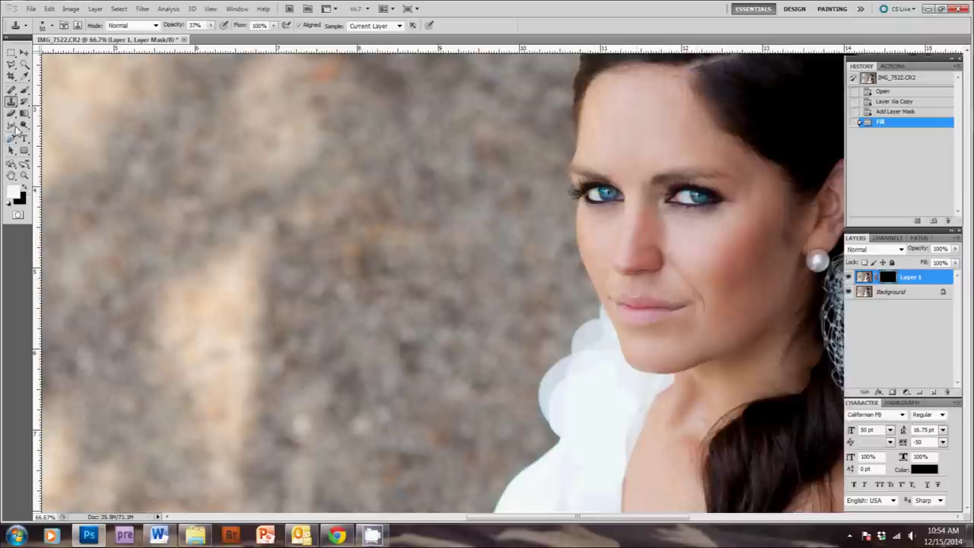
{"action": "left_click", "coordinate": [25, 90]}
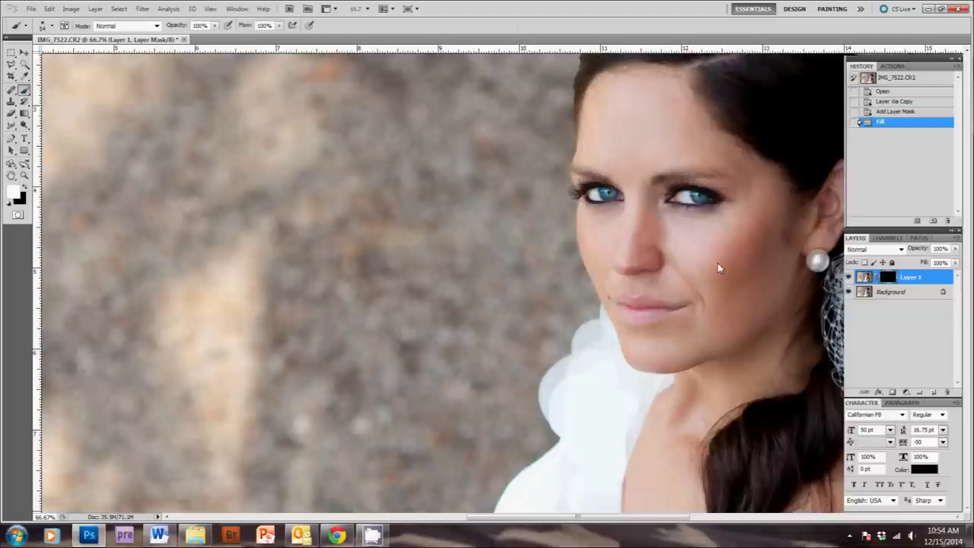
{"action": "right_click", "coordinate": [701, 172]}
{"action": "left_click_drag", "start_coordinate": [701, 173], "coordinate": [716, 169]}
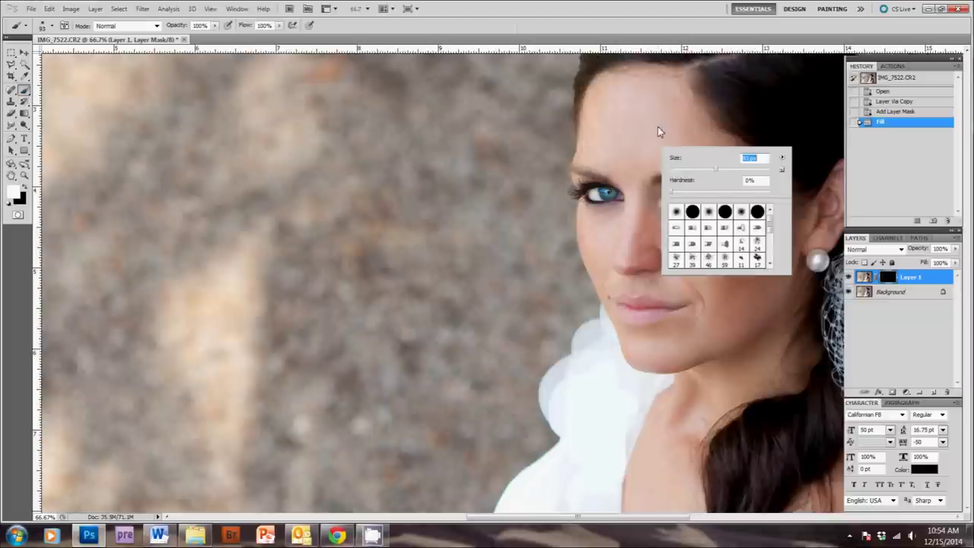
{"action": "type", "text": "112"}
{"action": "key", "text": "Return"}
{"action": "left_click", "coordinate": [215, 25]}
{"action": "key", "text": "3"}
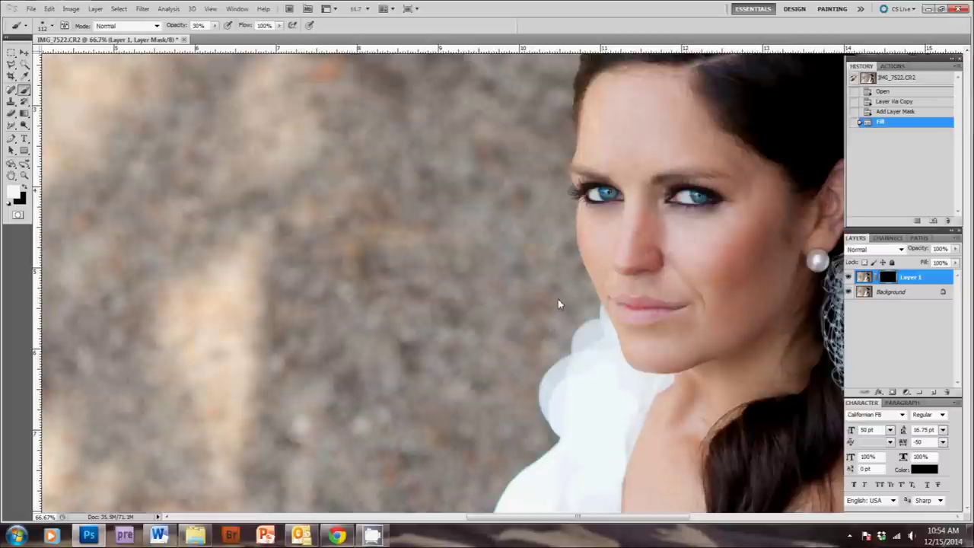
Paint white on the layer mask over the forehead and temple, using a brush with 0% hardness
{"action": "key", "text": "ctrl+plus"}
{"action": "left_click_drag", "start_coordinate": [817, 192], "coordinate": [718, 294]}
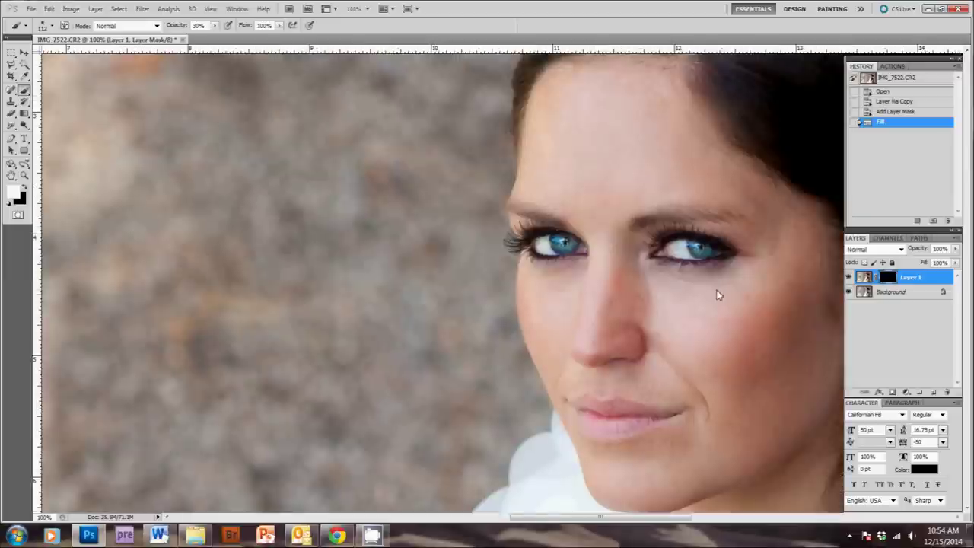
{"action": "right_click", "coordinate": [607, 185]}
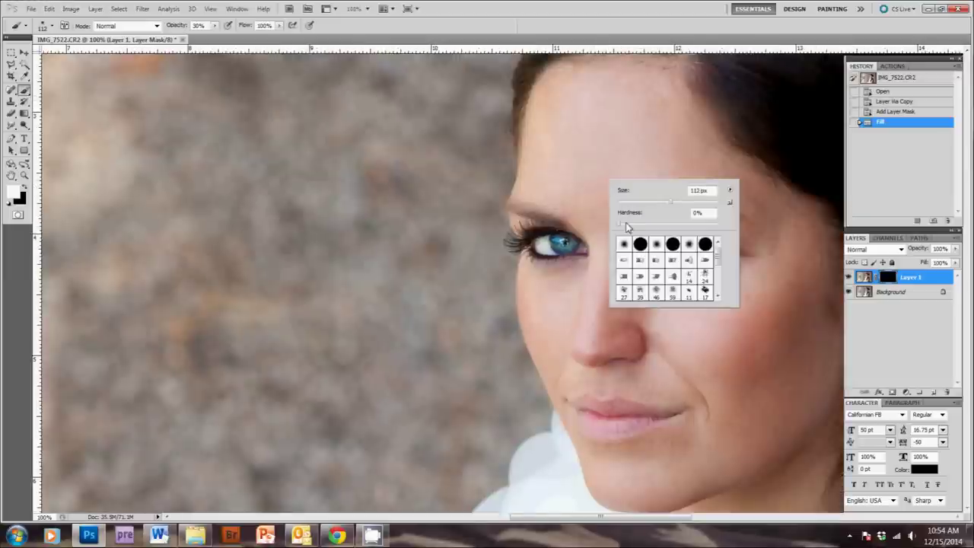
{"action": "mouse_move", "coordinate": [627, 227]}
{"action": "left_mouse_down"}
{"action": "mouse_move", "coordinate": [710, 227]}
{"action": "mouse_move", "coordinate": [635, 231]}
{"action": "left_mouse_up"}
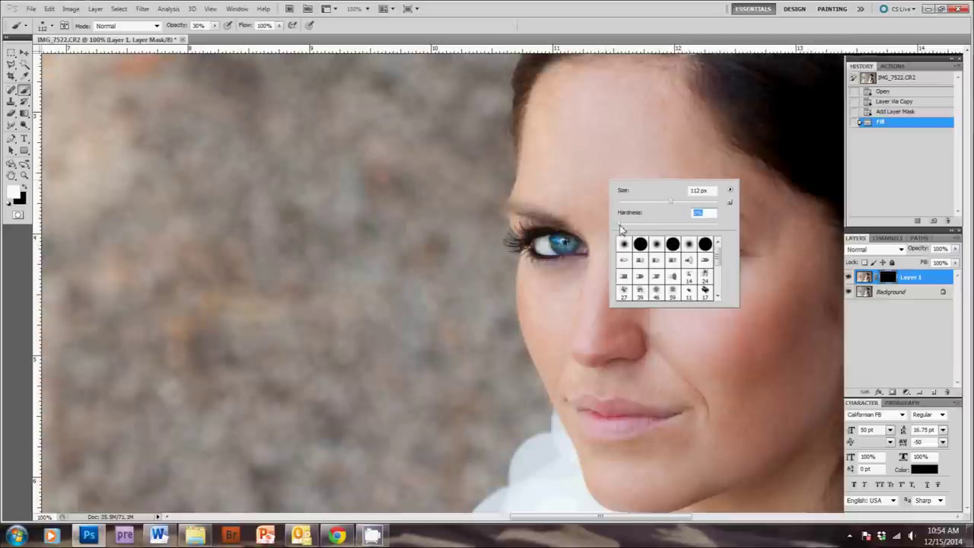
{"action": "left_click", "coordinate": [556, 41]}
{"action": "left_click", "coordinate": [576, 176]}
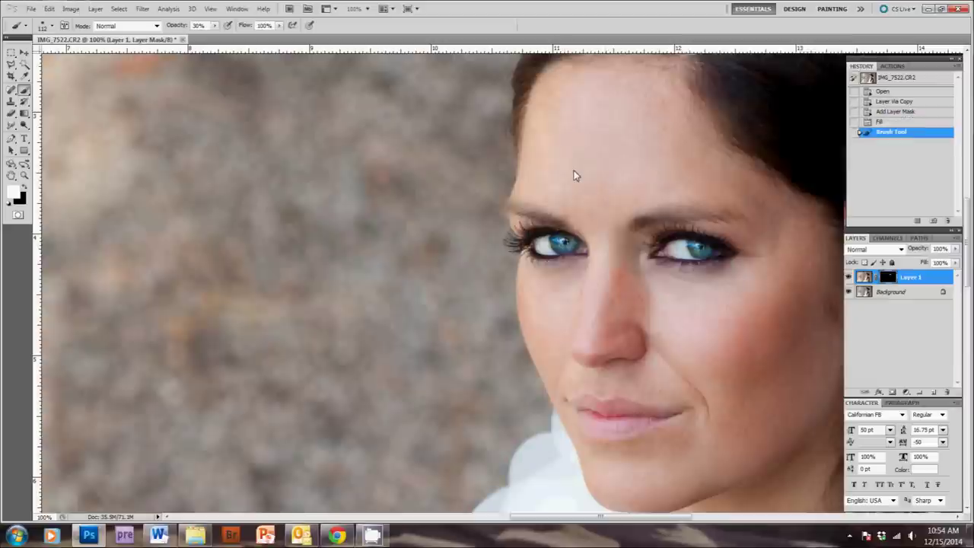
{"action": "left_click_drag", "start_coordinate": [714, 178], "coordinate": [773, 233]}
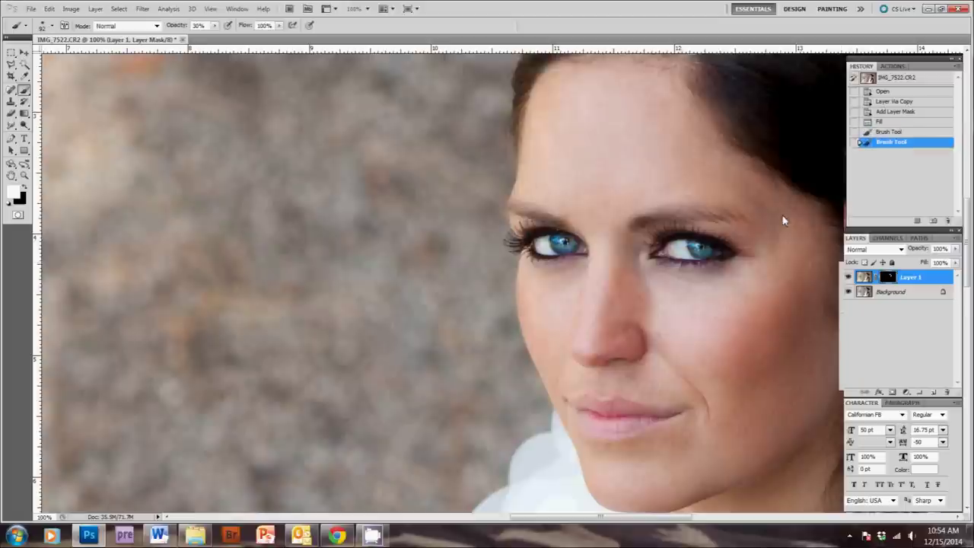
Paint the blur in over the cheek, the skin beside the mouth and the nose with the 92 px brush
{"action": "mouse_move", "coordinate": [792, 244]}
{"action": "left_mouse_down"}
{"action": "mouse_move", "coordinate": [795, 333]}
{"action": "mouse_move", "coordinate": [726, 298]}
{"action": "left_mouse_up"}
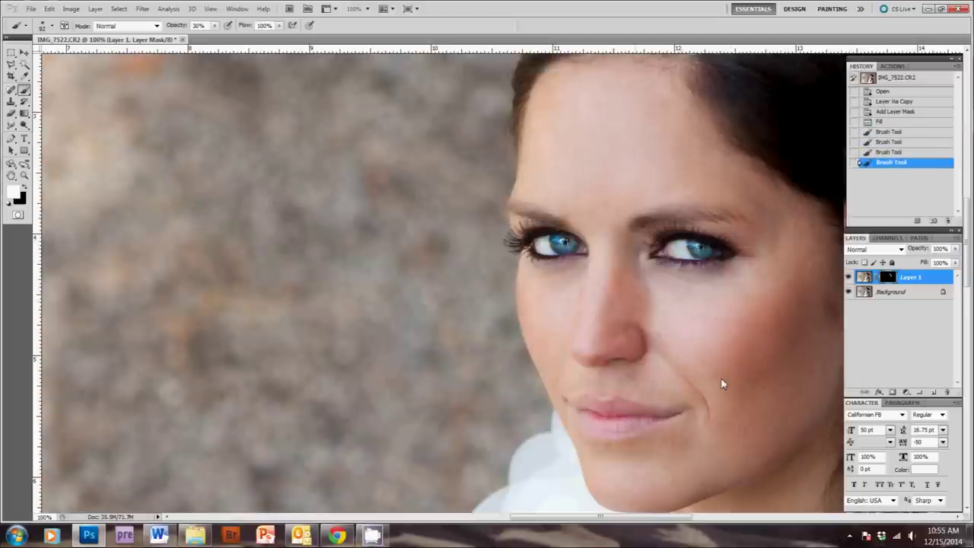
{"action": "mouse_move", "coordinate": [722, 384]}
{"action": "left_mouse_down"}
{"action": "mouse_move", "coordinate": [741, 368]}
{"action": "mouse_move", "coordinate": [790, 273]}
{"action": "left_mouse_up"}
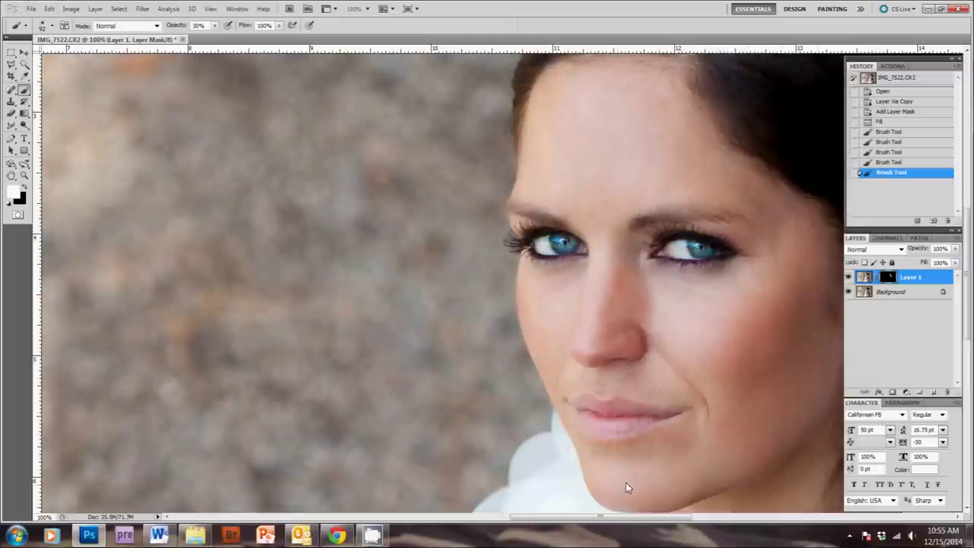
{"action": "mouse_move", "coordinate": [689, 453]}
{"action": "left_mouse_down"}
{"action": "mouse_move", "coordinate": [731, 410]}
{"action": "mouse_move", "coordinate": [690, 361]}
{"action": "left_mouse_up"}
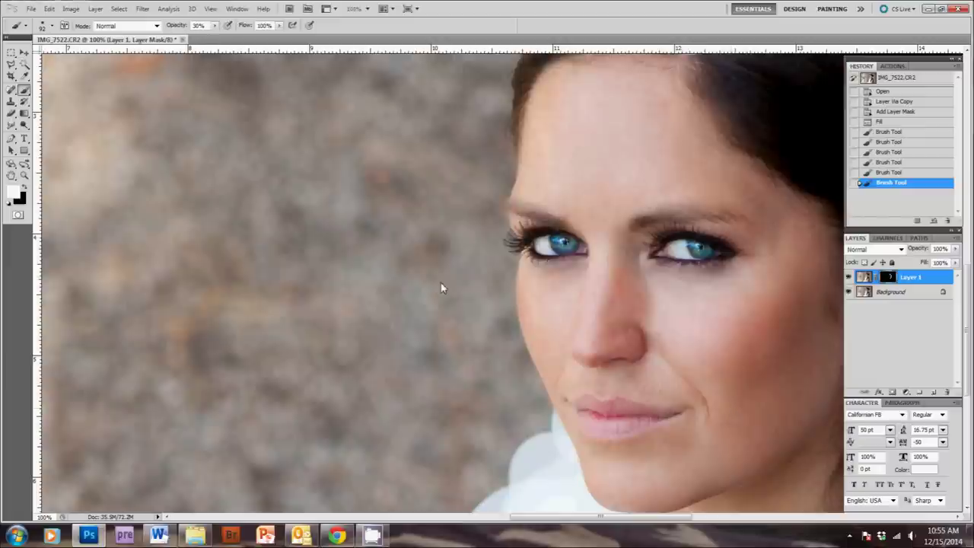
{"action": "left_click_drag", "start_coordinate": [691, 356], "coordinate": [593, 342]}
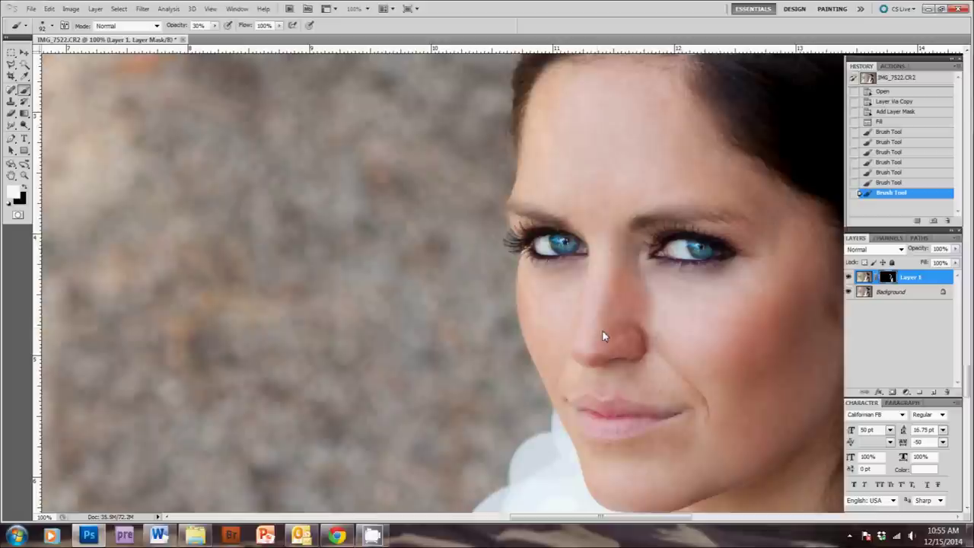
Reduce the brush to 50 px and smooth the skin around the nose on the mask
{"action": "right_click", "coordinate": [691, 341]}
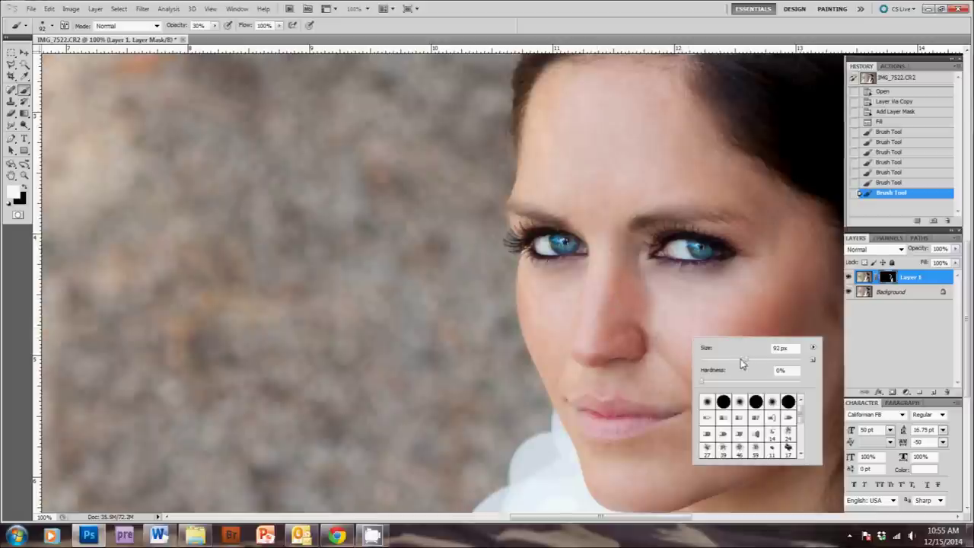
{"action": "left_click_drag", "start_coordinate": [743, 362], "coordinate": [732, 361]}
{"action": "left_click", "coordinate": [638, 368]}
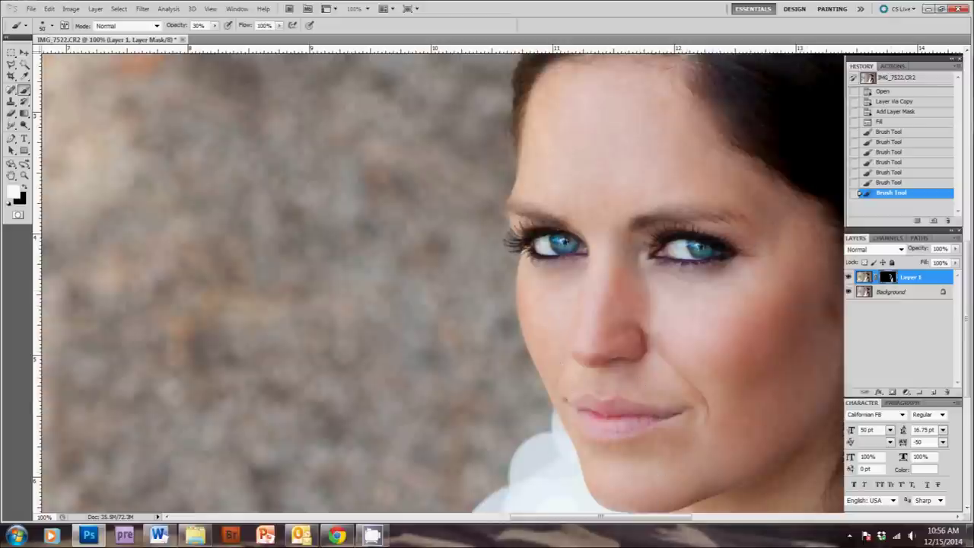
Enlarge the soft brush to 201 px for smoothing the skin on the bride's shoulder and arm
{"action": "key", "text": "ctrl+minus"}
{"action": "key", "text": "ctrl+minus"}
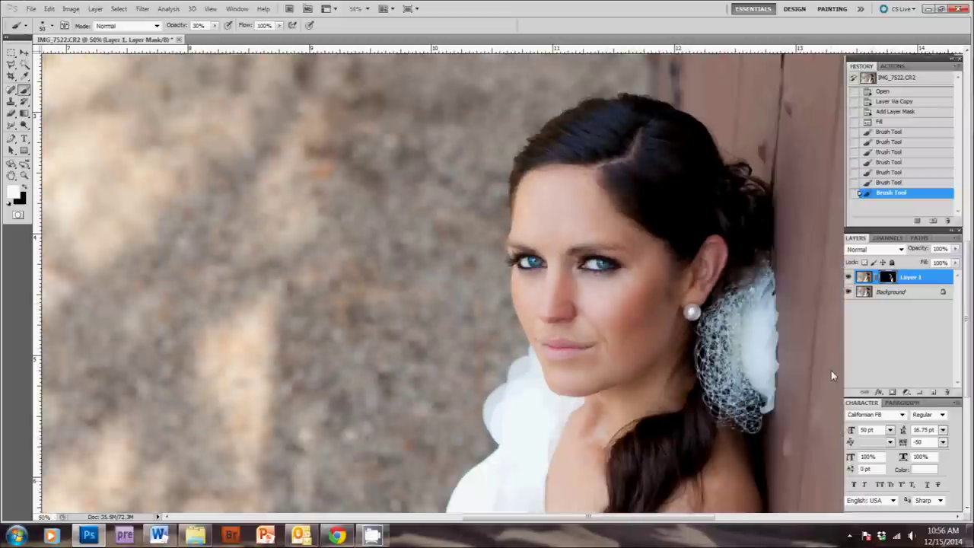
{"action": "left_click_drag", "start_coordinate": [731, 423], "coordinate": [813, 349]}
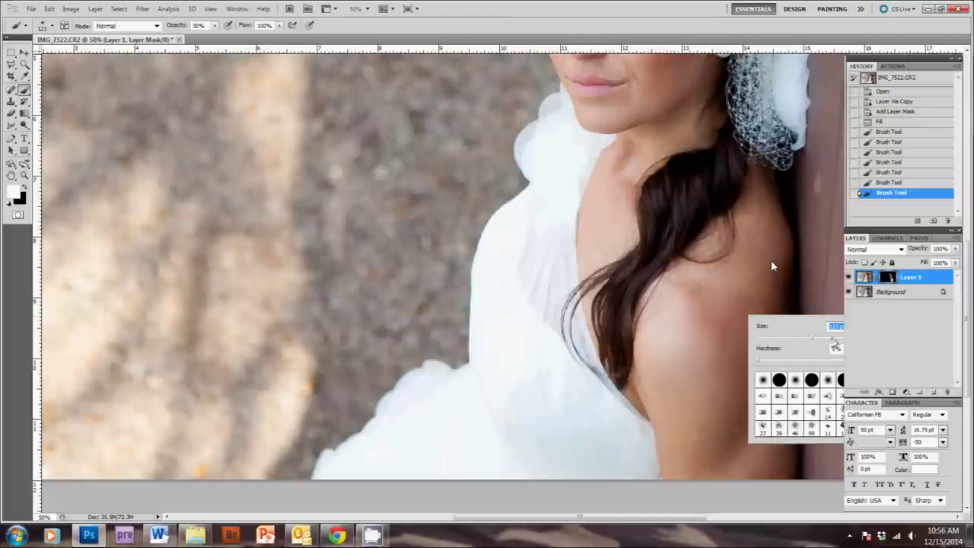
{"action": "key", "text": "Return"}
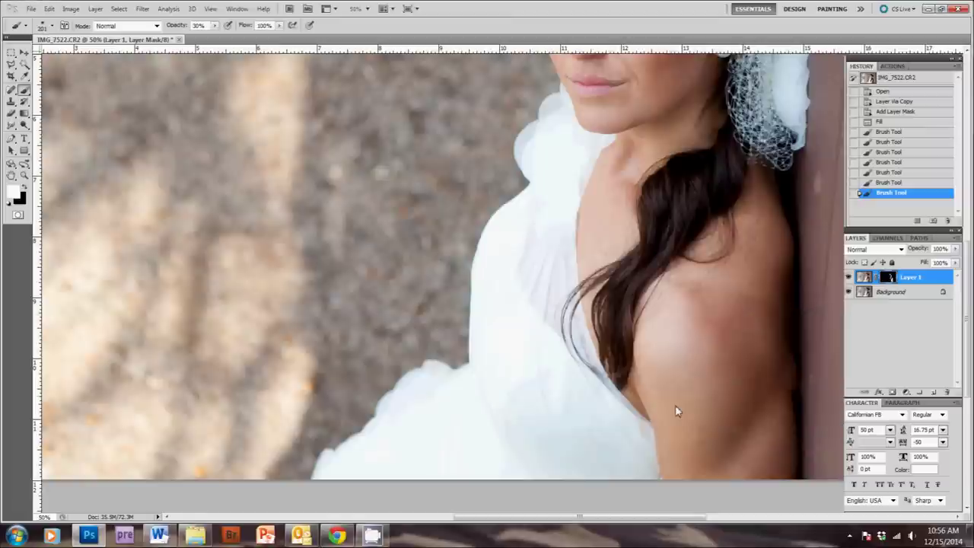
Reduce the brush to 133 px and smooth the skin of the neck and chest on the layer mask
{"action": "right_click", "coordinate": [627, 166]}
{"action": "left_click", "coordinate": [694, 206]}
{"action": "key", "text": "Return"}
{"action": "scroll", "coordinate": [639, 154], "scroll_direction": "up", "scroll_amount": 3}
{"action": "key", "text": "ctrl+minus"}
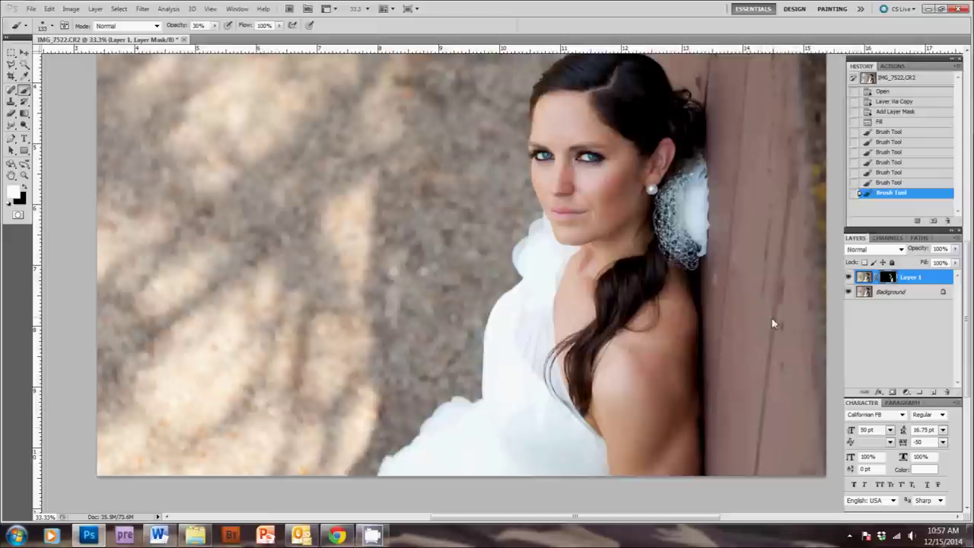
{"action": "left_click_drag", "start_coordinate": [714, 277], "coordinate": [786, 292]}
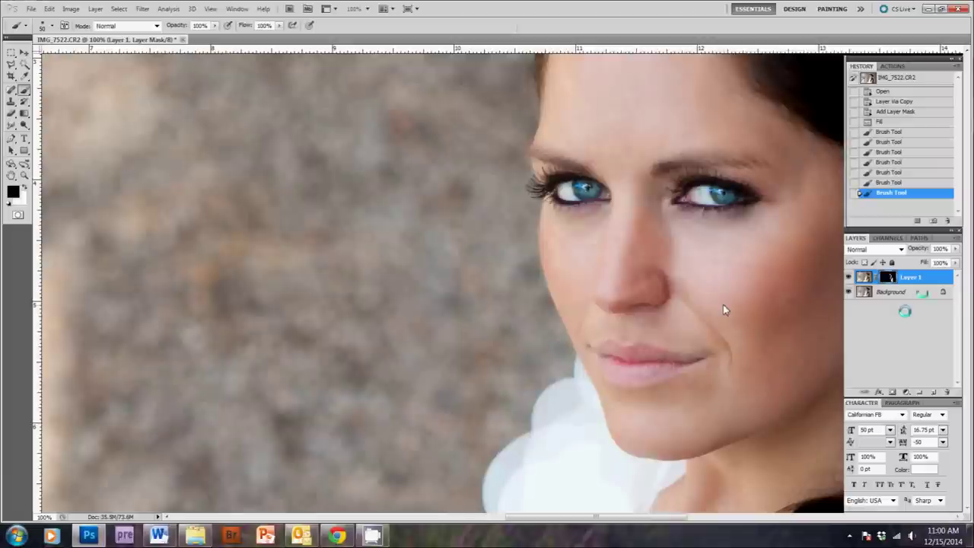
Duplicate the Background layer and brighten the copy with a Curves adjustment that pulls the white point inward
{"action": "left_click", "coordinate": [918, 293]}
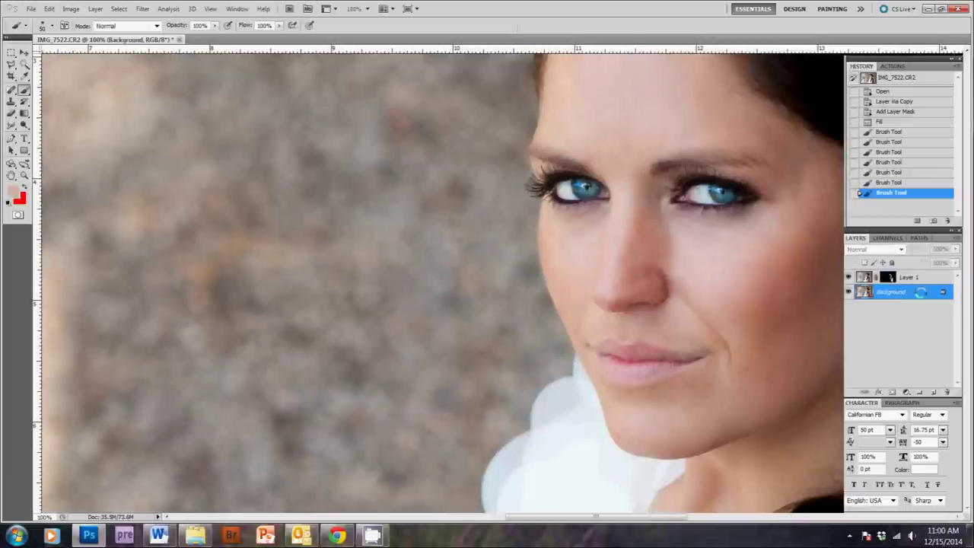
{"action": "key", "text": "ctrl+j"}
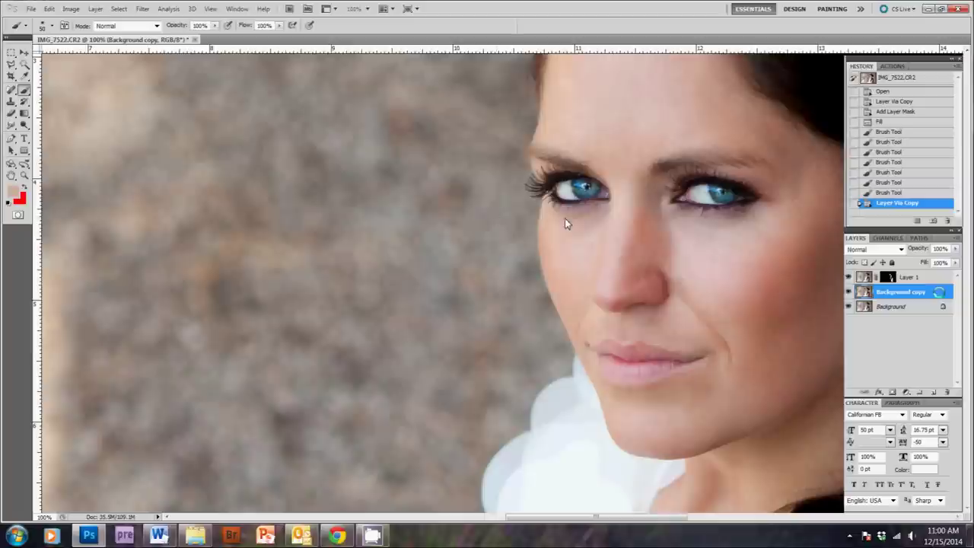
{"action": "key", "text": "ctrl+minus"}
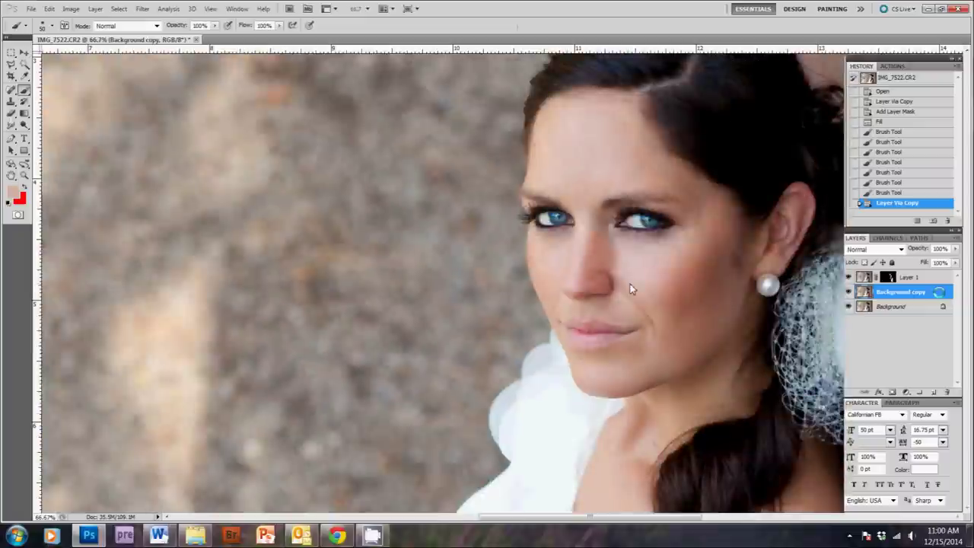
{"action": "left_click", "coordinate": [70, 8]}
{"action": "mouse_move", "coordinate": [92, 39]}
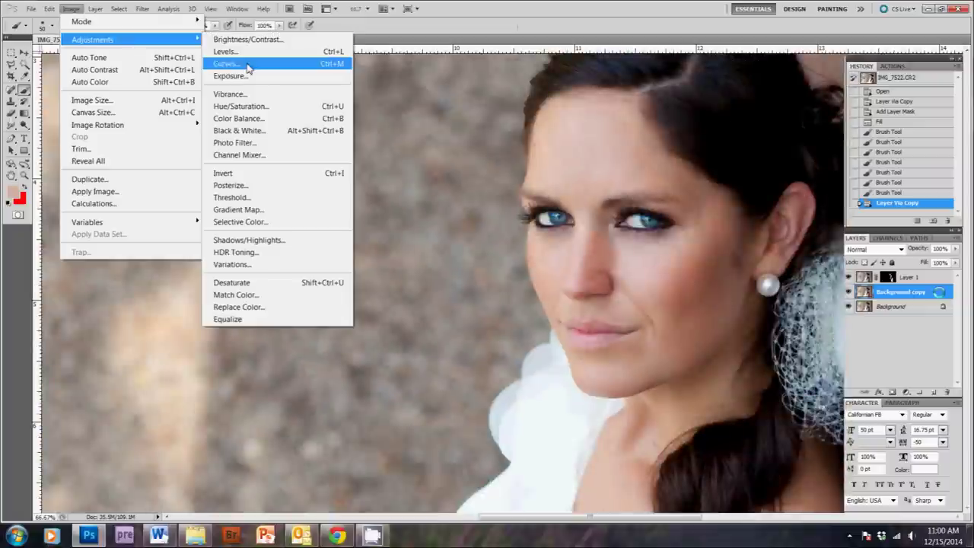
{"action": "left_click", "coordinate": [247, 66]}
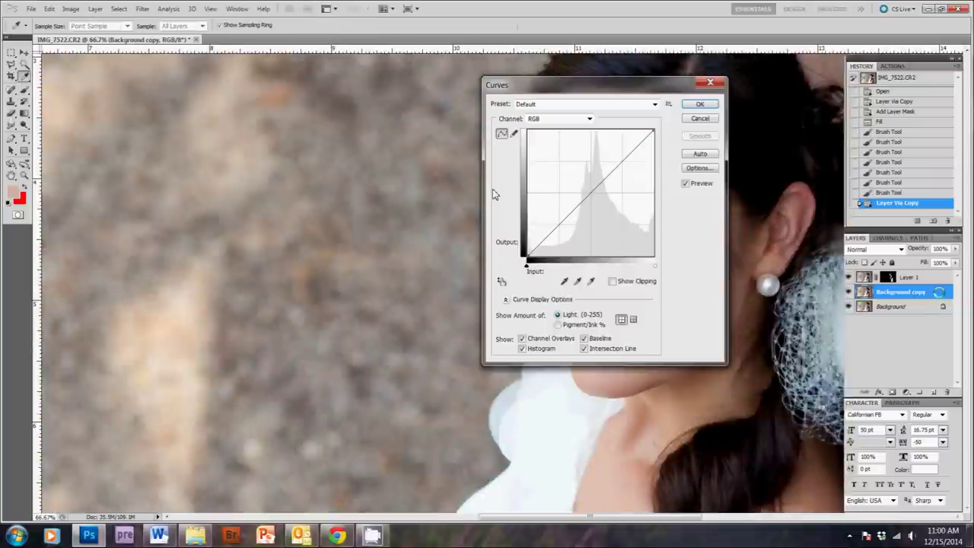
{"action": "left_click_drag", "start_coordinate": [584, 86], "coordinate": [276, 131]}
{"action": "left_click_drag", "start_coordinate": [346, 173], "coordinate": [331, 173]}
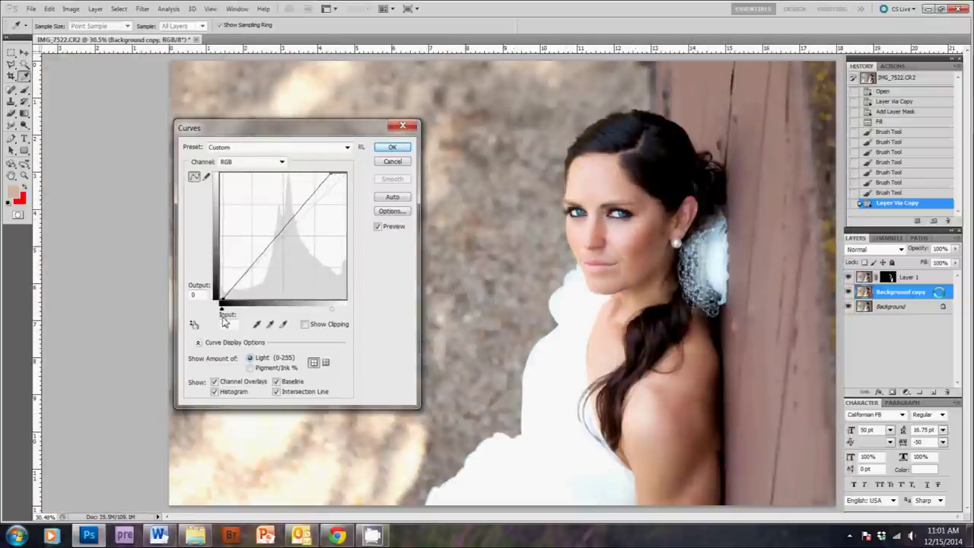
{"action": "left_click", "coordinate": [393, 149]}
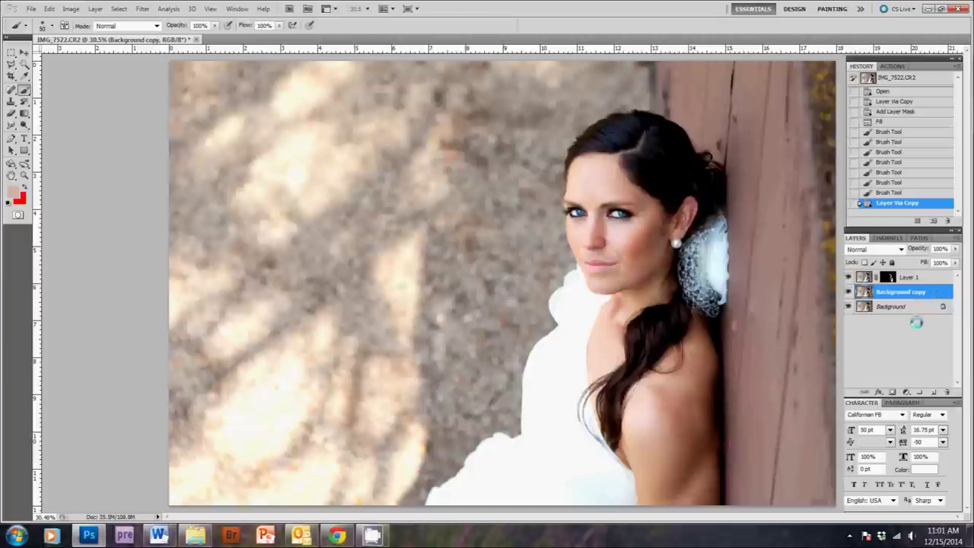
Add a layer mask to the brightened copy and fill the mask with black
{"action": "left_click", "coordinate": [893, 391]}
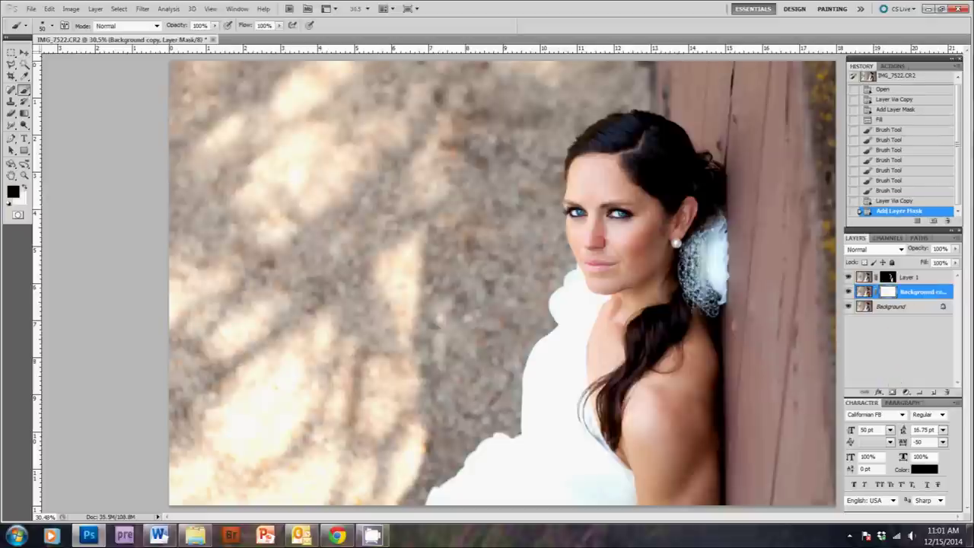
{"action": "key", "text": "shift+F5"}
{"action": "key", "text": "Return"}
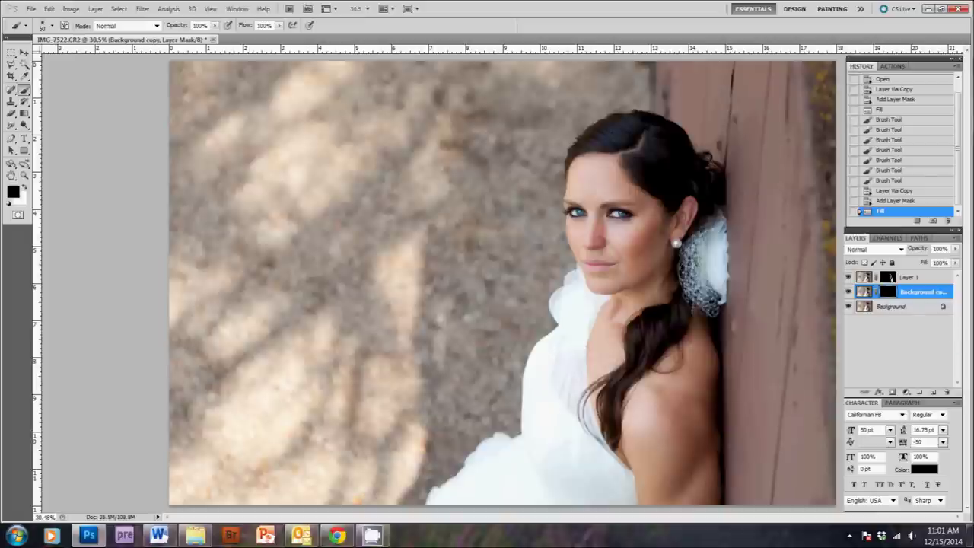
Paint white on the mask over both eyes with the brush enlarged to 72 px to reveal the brightening
{"action": "key", "text": "ctrl+plus"}
{"action": "key", "text": "ctrl+plus"}
{"action": "key", "text": "ctrl+plus"}
{"action": "key", "text": "ctrl+plus"}
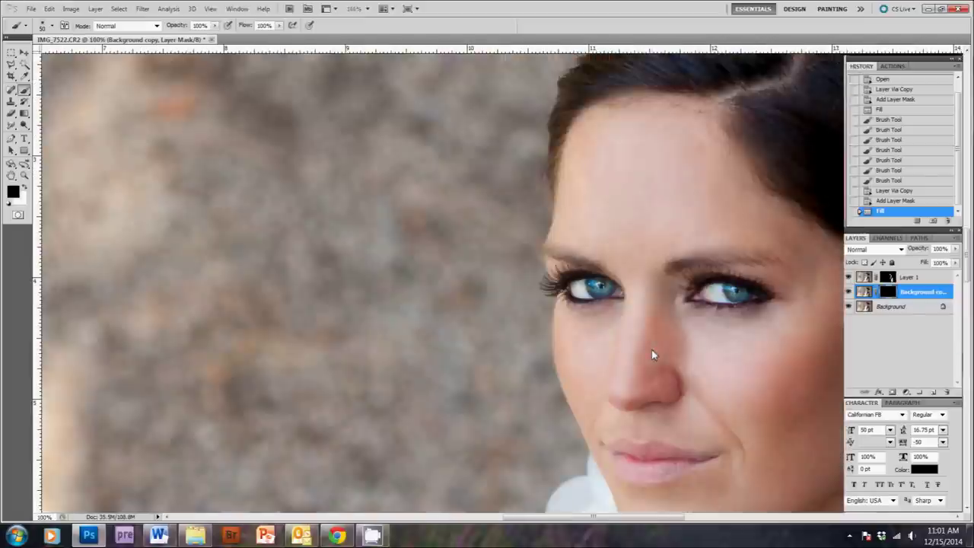
{"action": "key", "text": "x"}
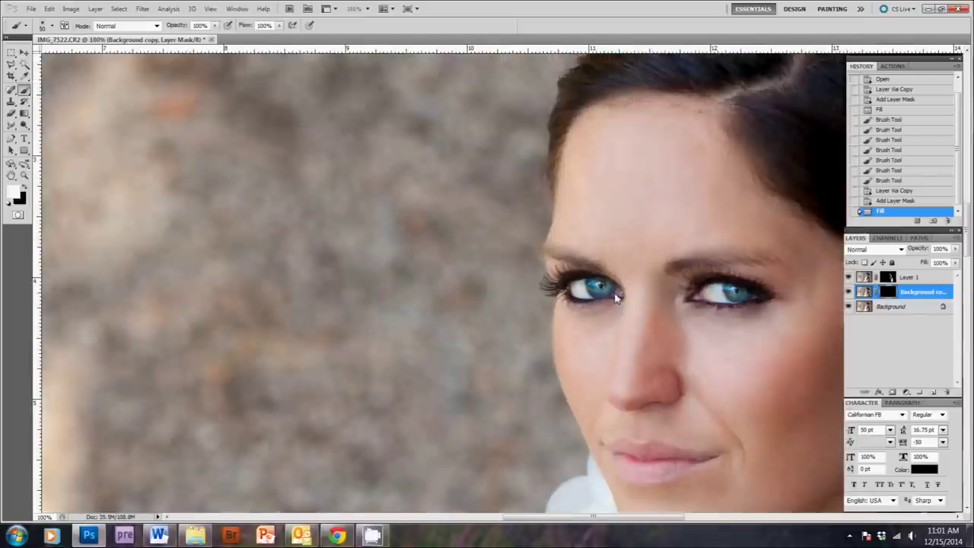
{"action": "left_click_drag", "start_coordinate": [616, 297], "coordinate": [606, 274]}
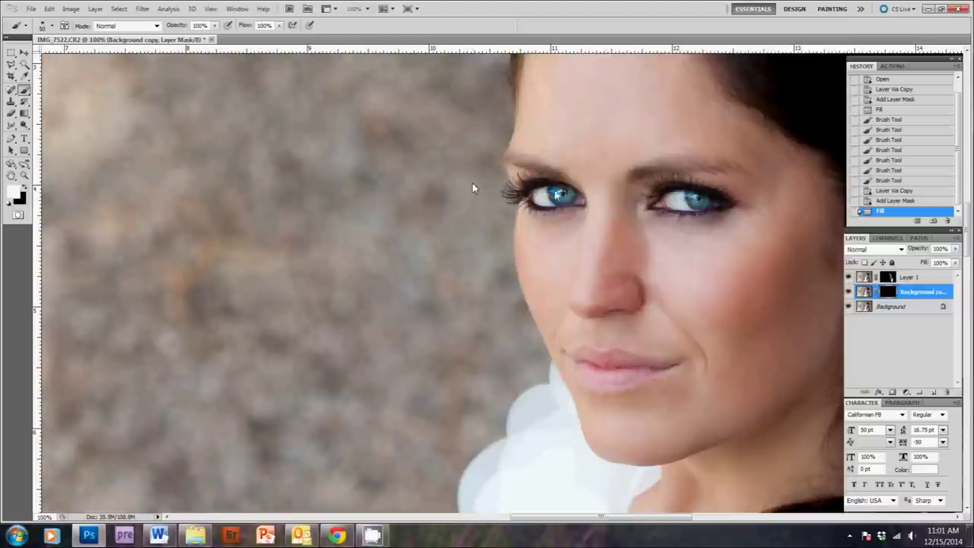
{"action": "right_click", "coordinate": [582, 212]}
{"action": "left_click_drag", "start_coordinate": [593, 226], "coordinate": [609, 227]}
{"action": "left_click", "coordinate": [571, 198]}
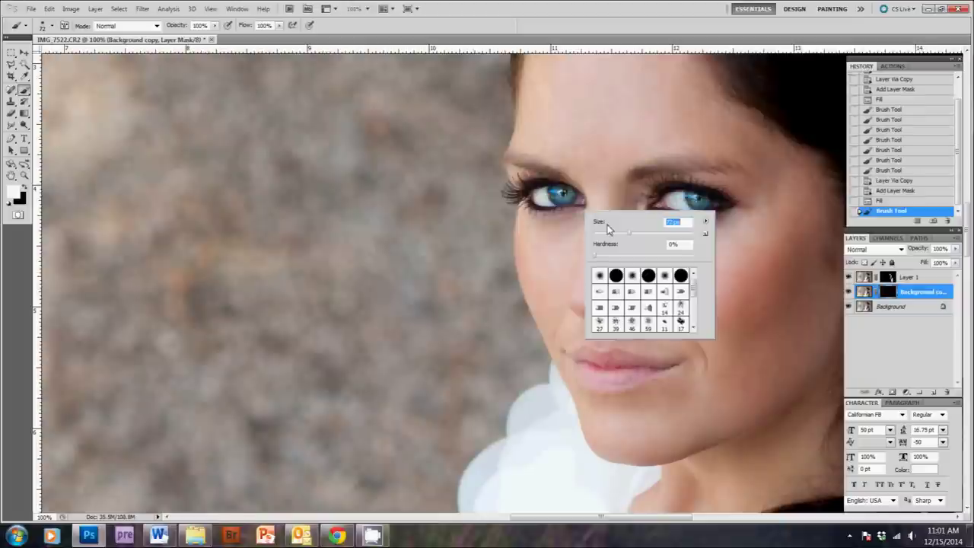
{"action": "left_click", "coordinate": [674, 201]}
Try a lower opacity on the top eye-brightening layer and flatten the image into a single background layer
{"action": "key", "text": "ctrl+0"}
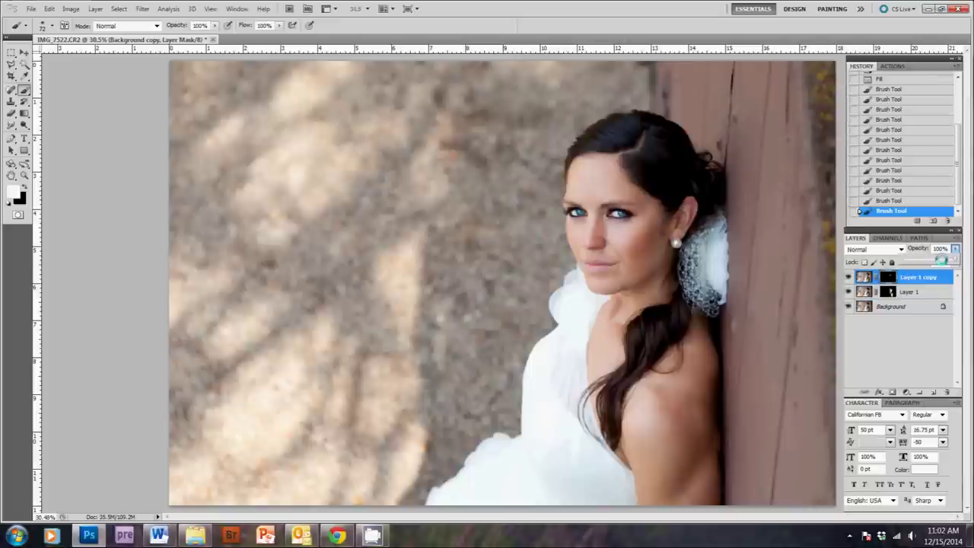
{"action": "left_click_drag", "start_coordinate": [941, 260], "coordinate": [915, 261]}
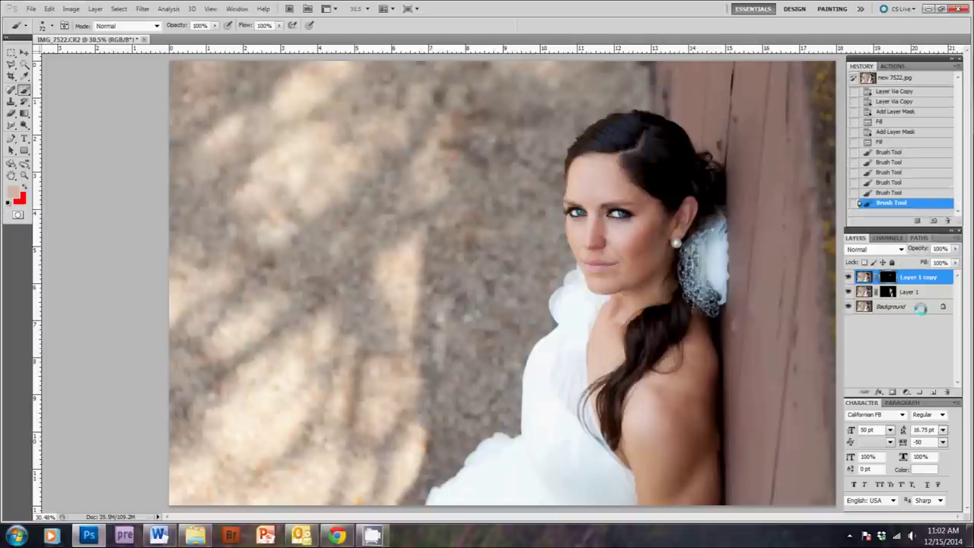
{"action": "right_click", "coordinate": [920, 307]}
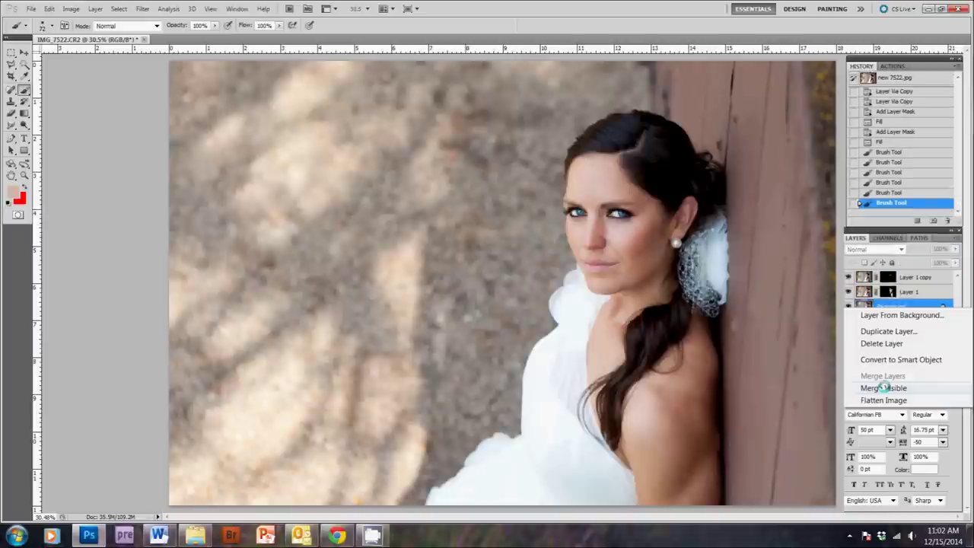
{"action": "left_click", "coordinate": [884, 400]}
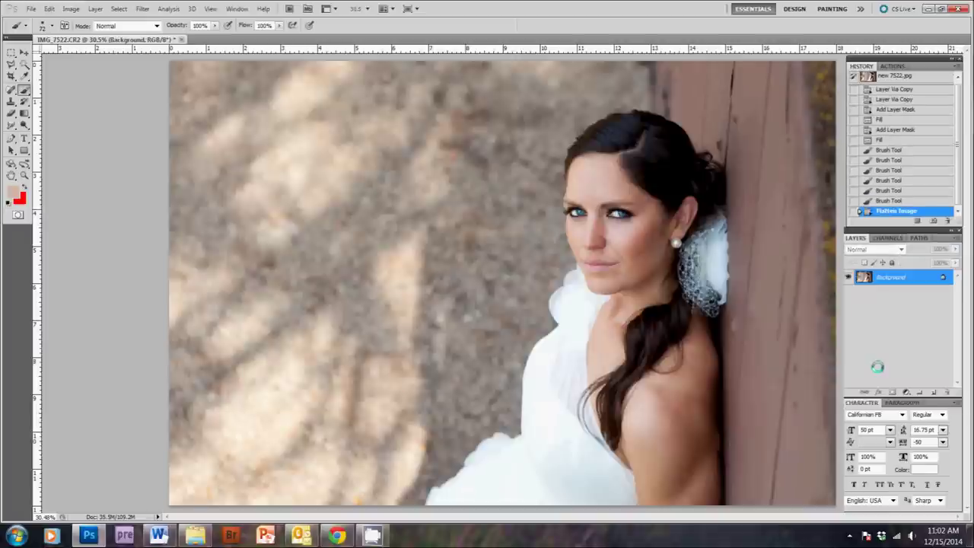
Play the CoffeeShop Vivid 2 action on the flattened image
{"action": "left_click", "coordinate": [894, 66]}
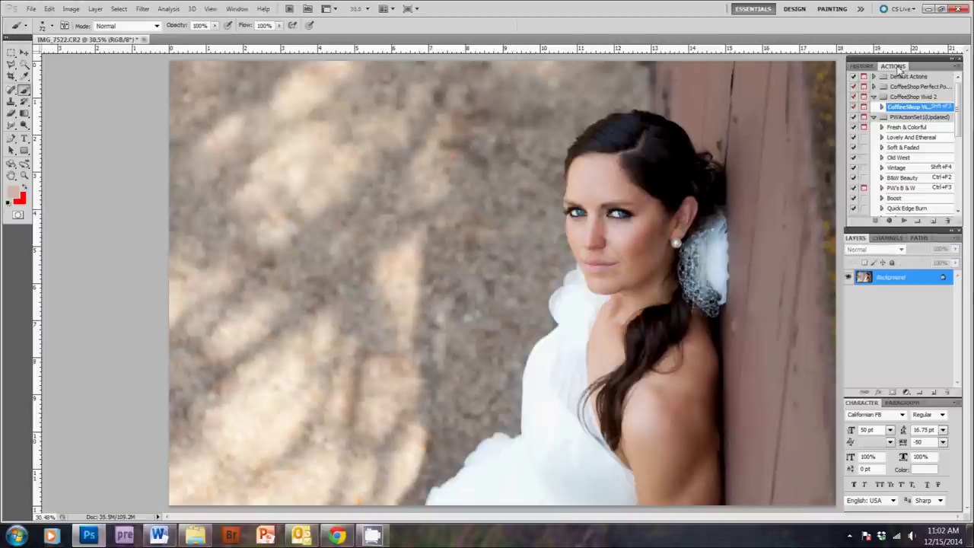
{"action": "left_click", "coordinate": [960, 69]}
{"action": "left_click", "coordinate": [961, 69]}
{"action": "left_click", "coordinate": [960, 69]}
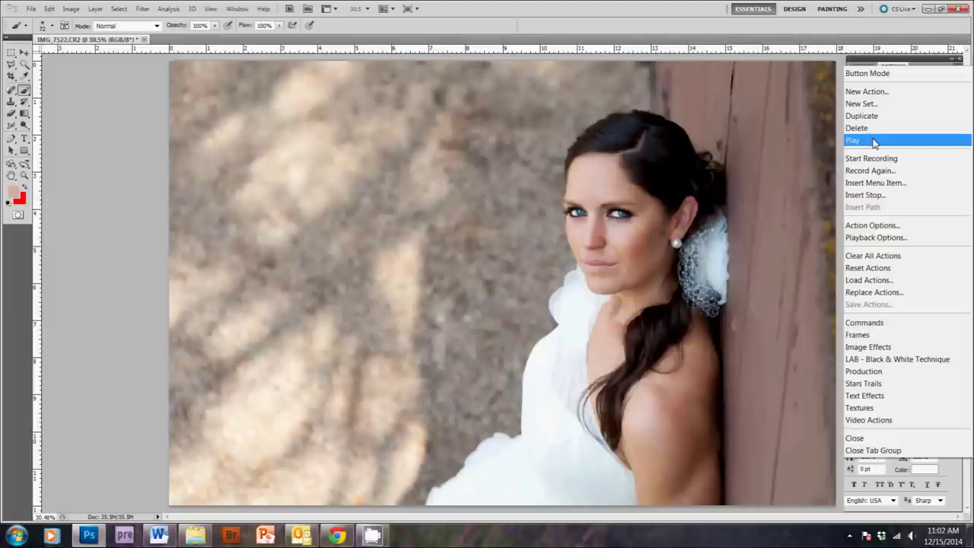
{"action": "left_click", "coordinate": [876, 143]}
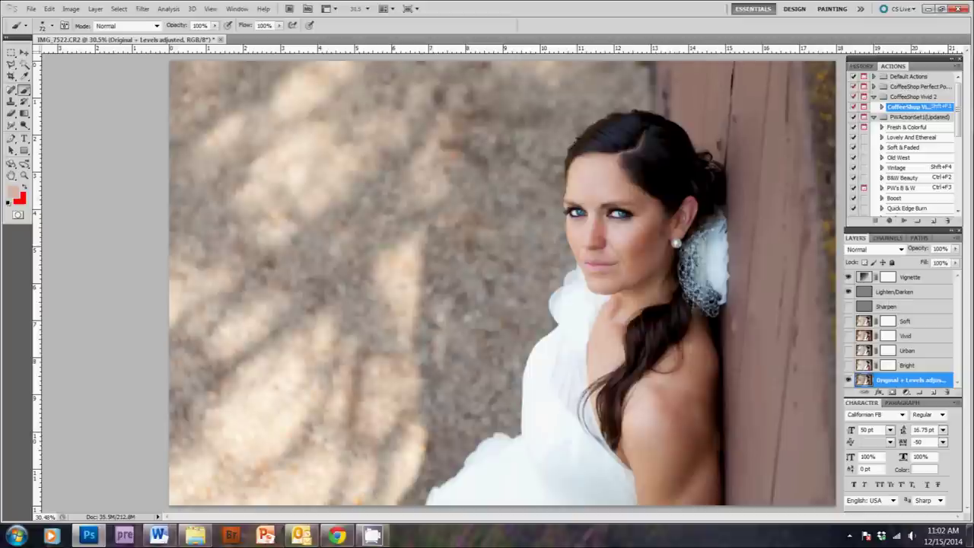
Paint black on the Vignette layer's mask over the bride with a 401 px brush and hide the side panels
{"action": "left_click", "coordinate": [913, 277]}
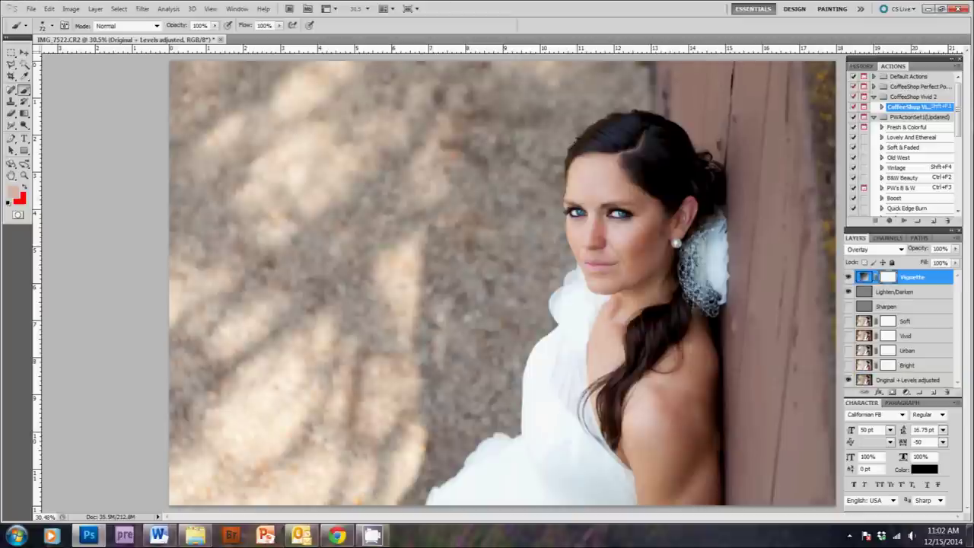
{"action": "mouse_move", "coordinate": [792, 122]}
{"action": "left_mouse_down"}
{"action": "mouse_move", "coordinate": [760, 490]}
{"action": "mouse_move", "coordinate": [692, 457]}
{"action": "mouse_move", "coordinate": [708, 431]}
{"action": "mouse_move", "coordinate": [728, 331]}
{"action": "mouse_move", "coordinate": [691, 175]}
{"action": "mouse_move", "coordinate": [693, 111]}
{"action": "left_mouse_up"}
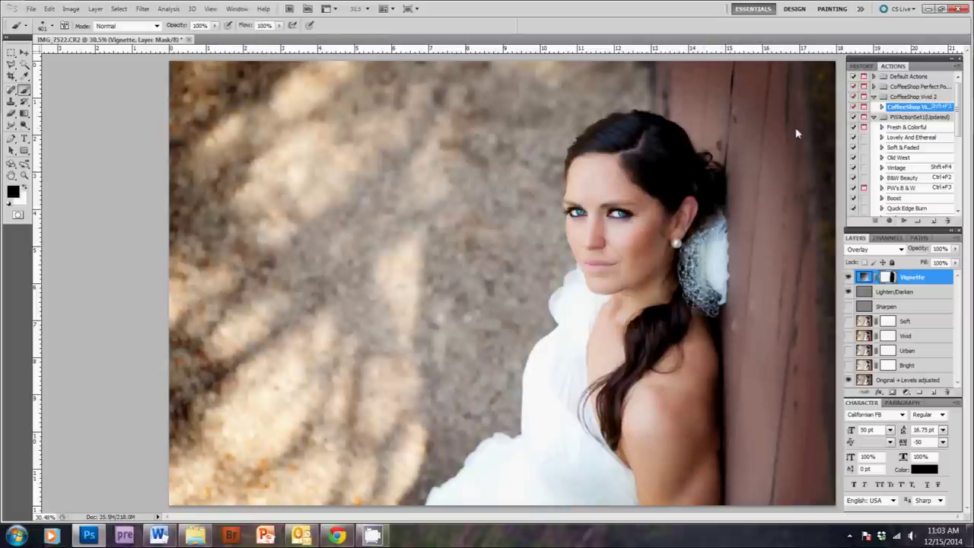
{"action": "key", "text": "shift+Tab"}
Save the finished portrait under the name new 7522 in JPEG format
{"action": "left_click", "coordinate": [31, 9]}
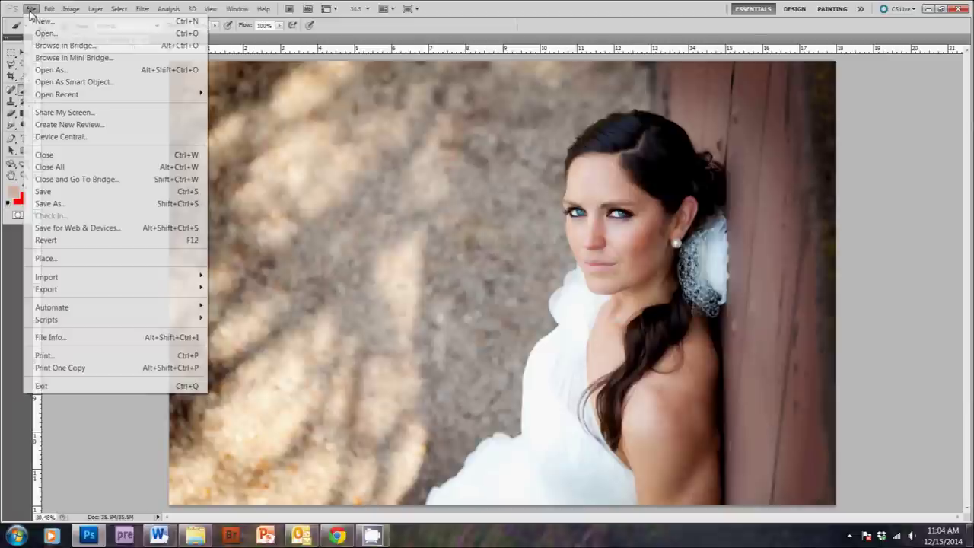
{"action": "left_click", "coordinate": [58, 204]}
{"action": "type", "text": "new 7522"}
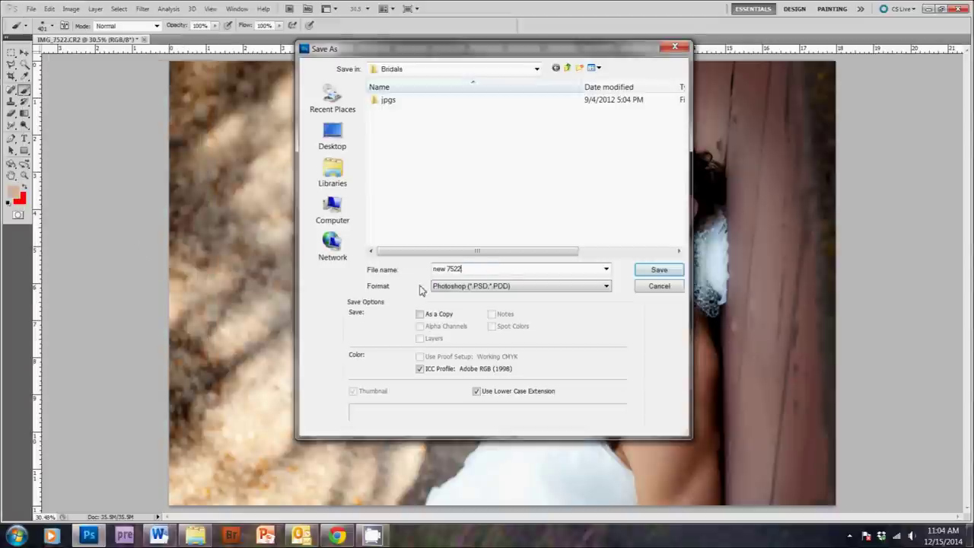
{"action": "key", "text": "Tab"}
{"action": "key", "text": "j"}
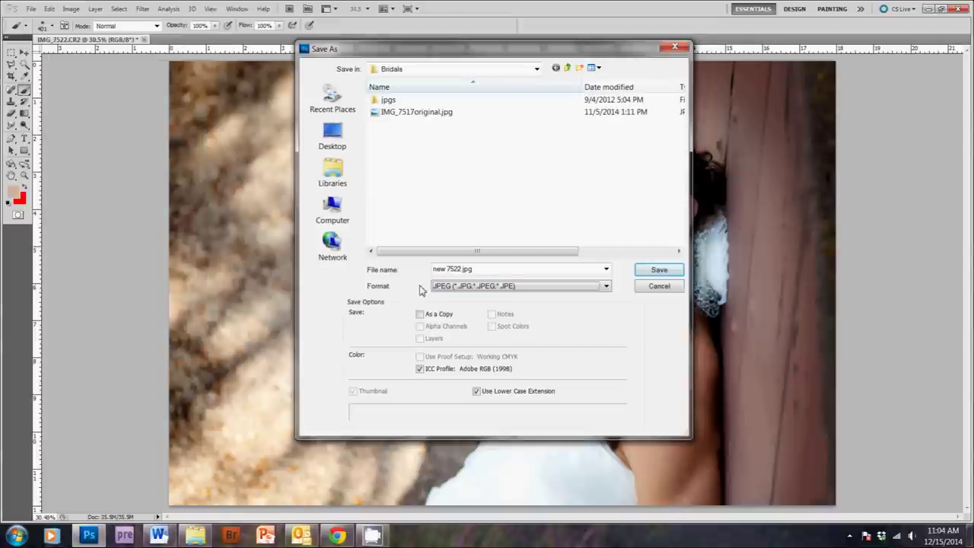